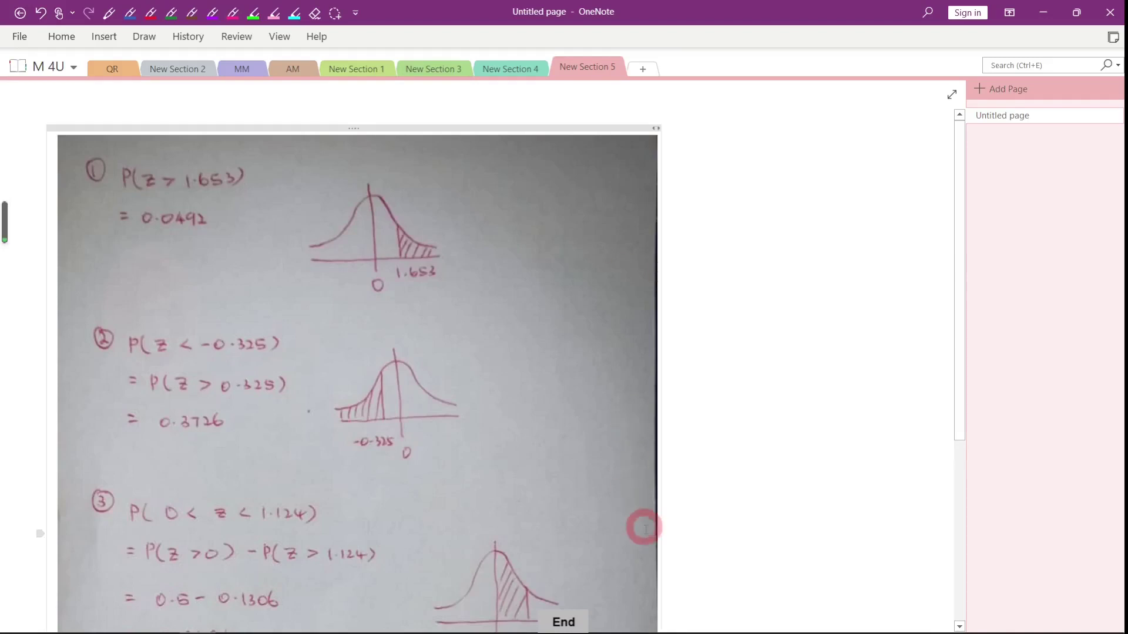
# Launch the fx-570/991EX emulator, view the standard normal table in New Section 4, then return to New Section 5
pyautogui.moveTo(519, 626)
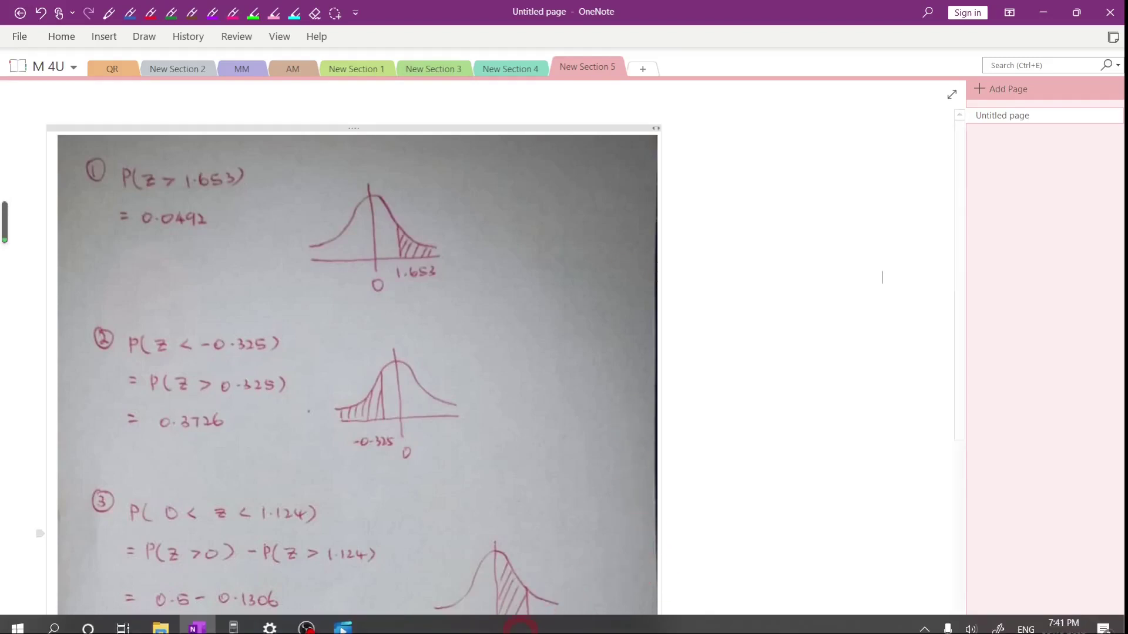
pyautogui.click(233, 627)
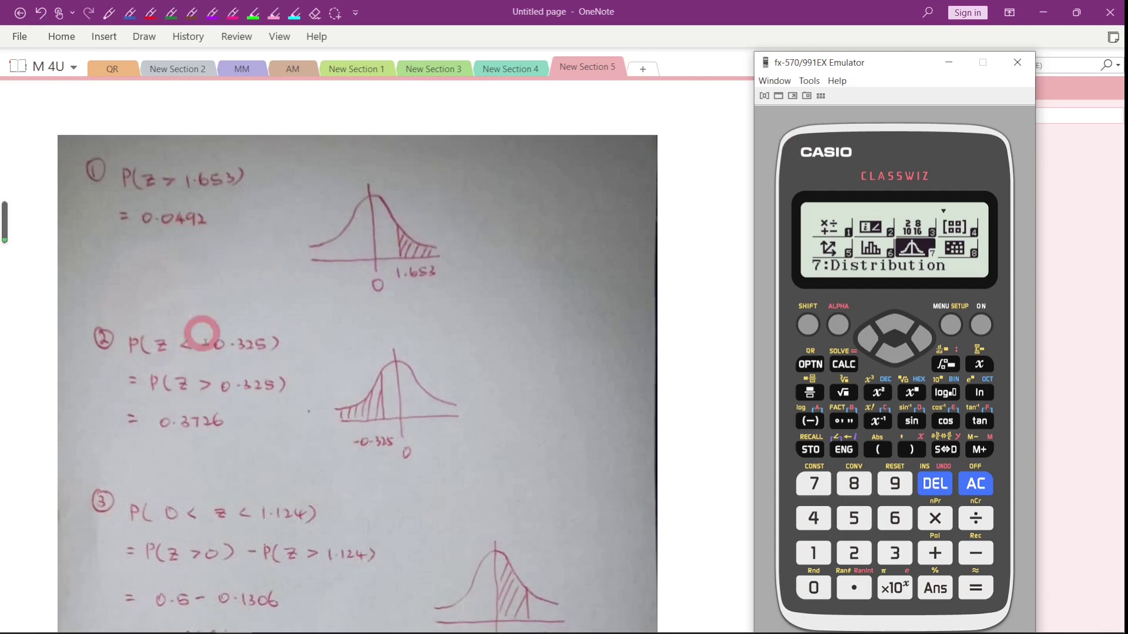
pyautogui.click(506, 70)
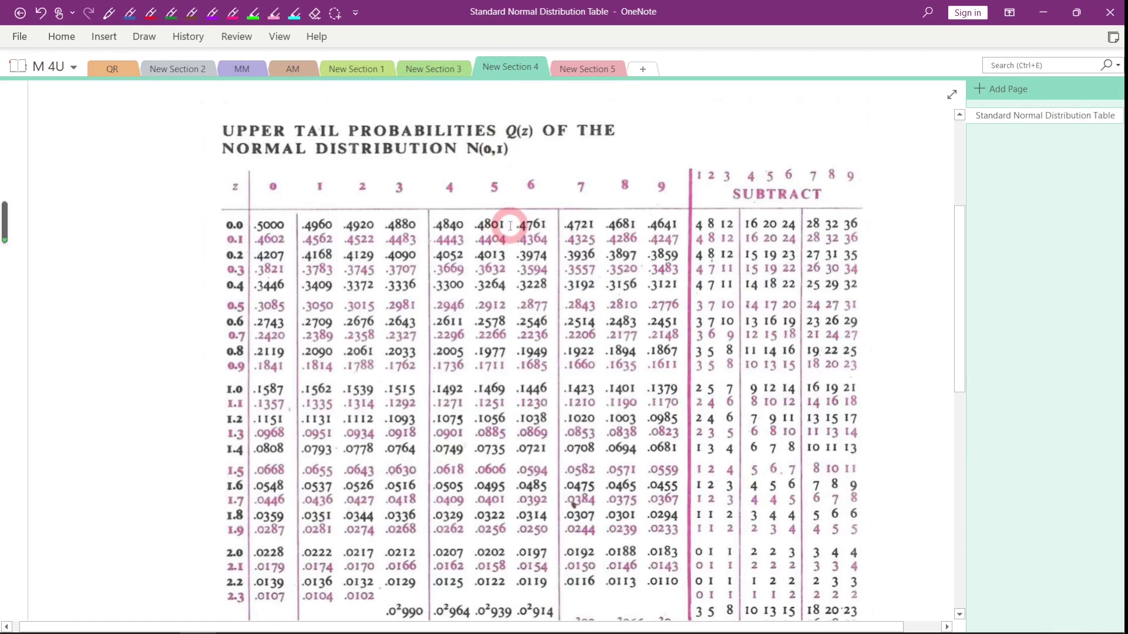
pyautogui.click(580, 71)
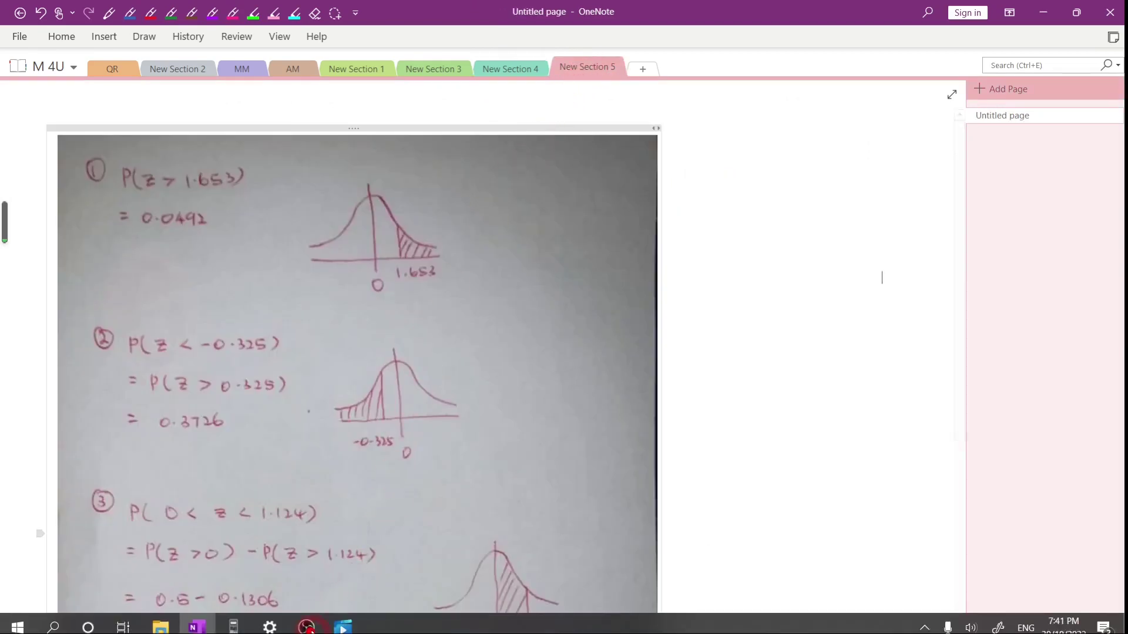
pyautogui.press('F3')
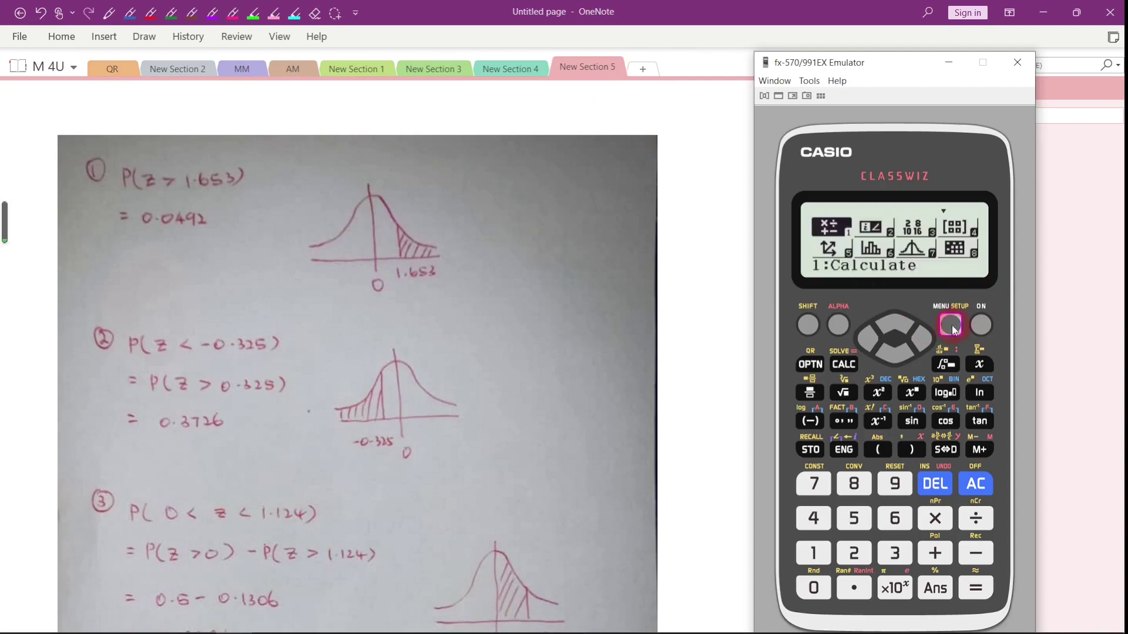
# Switch the calculator to 7:Distribution mode and choose 2:Normal CD to begin entering the lower bound
pyautogui.click(924, 264)
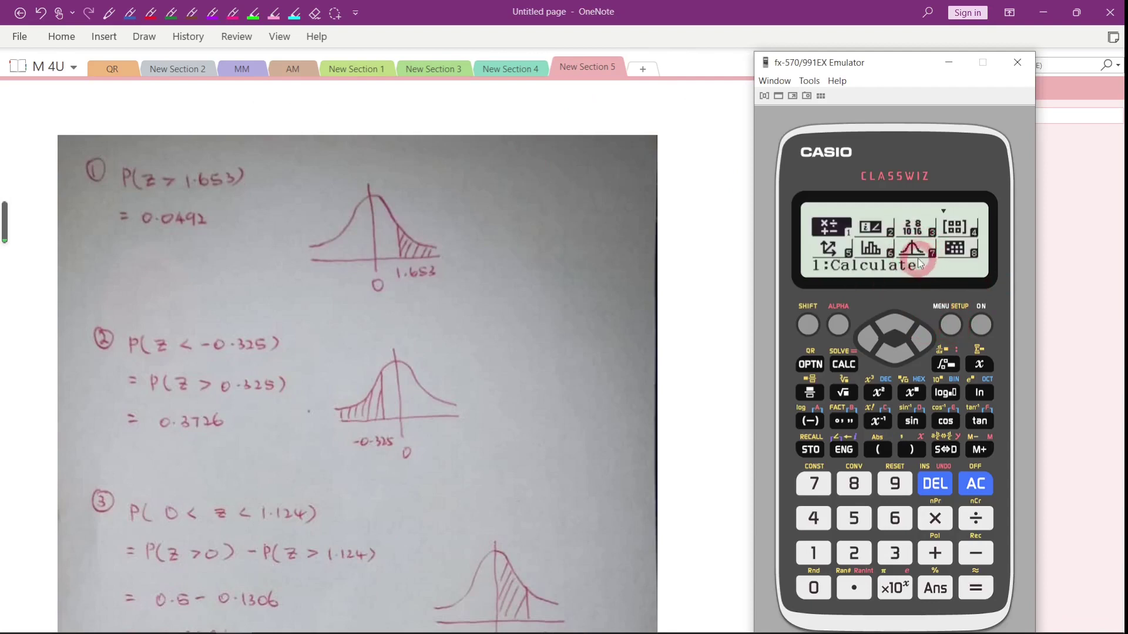
pyautogui.click(925, 335)
pyautogui.click(927, 335)
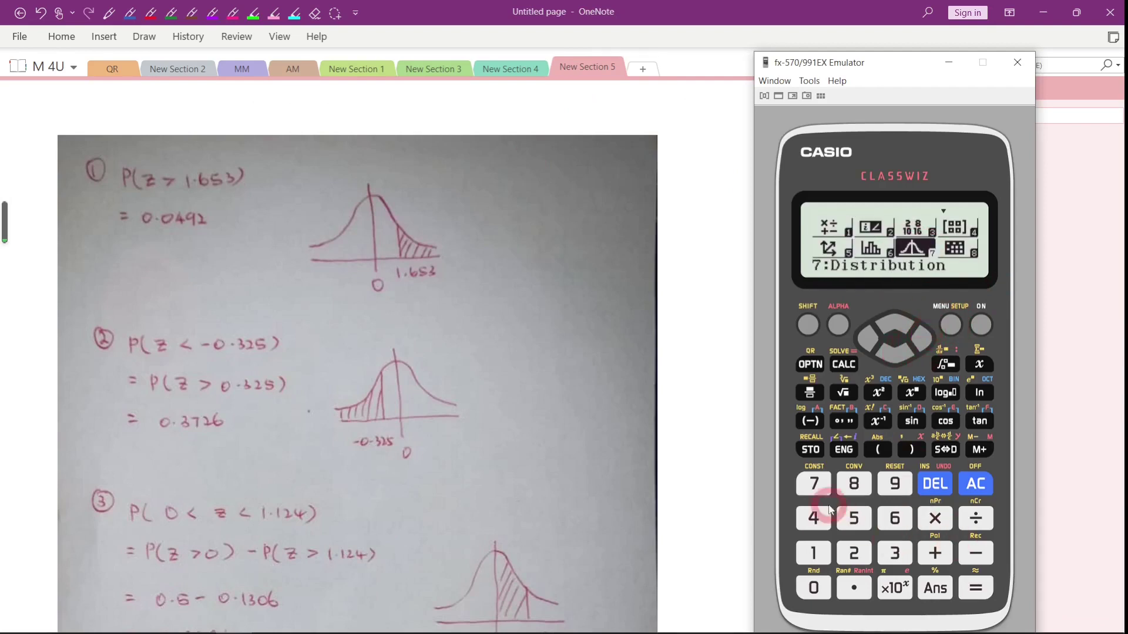
pyautogui.click(976, 587)
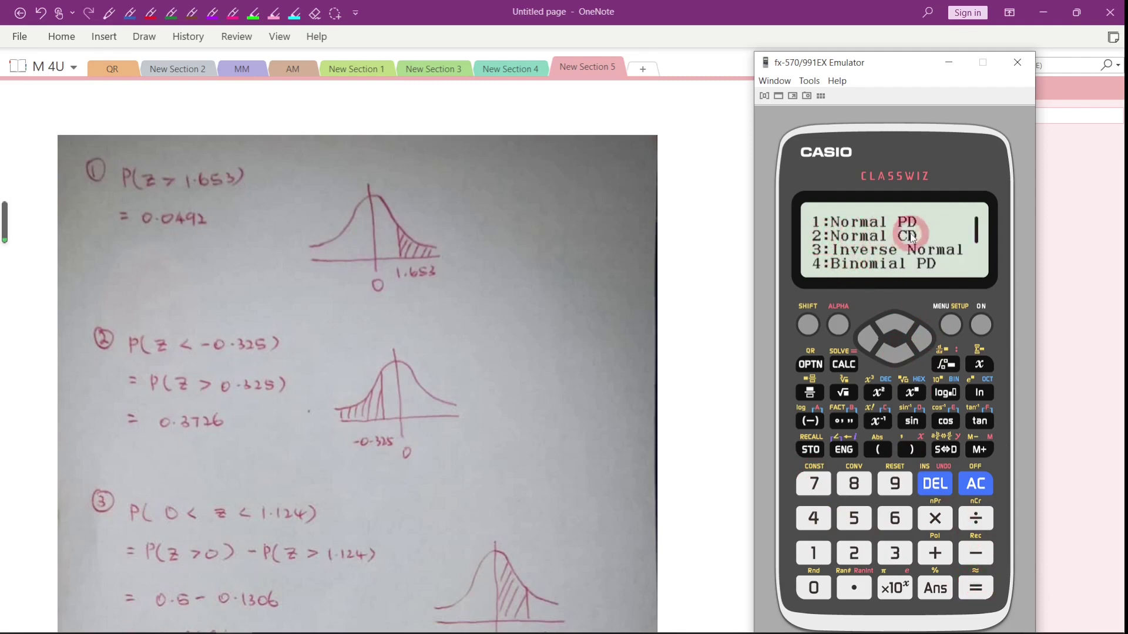
pyautogui.click(853, 552)
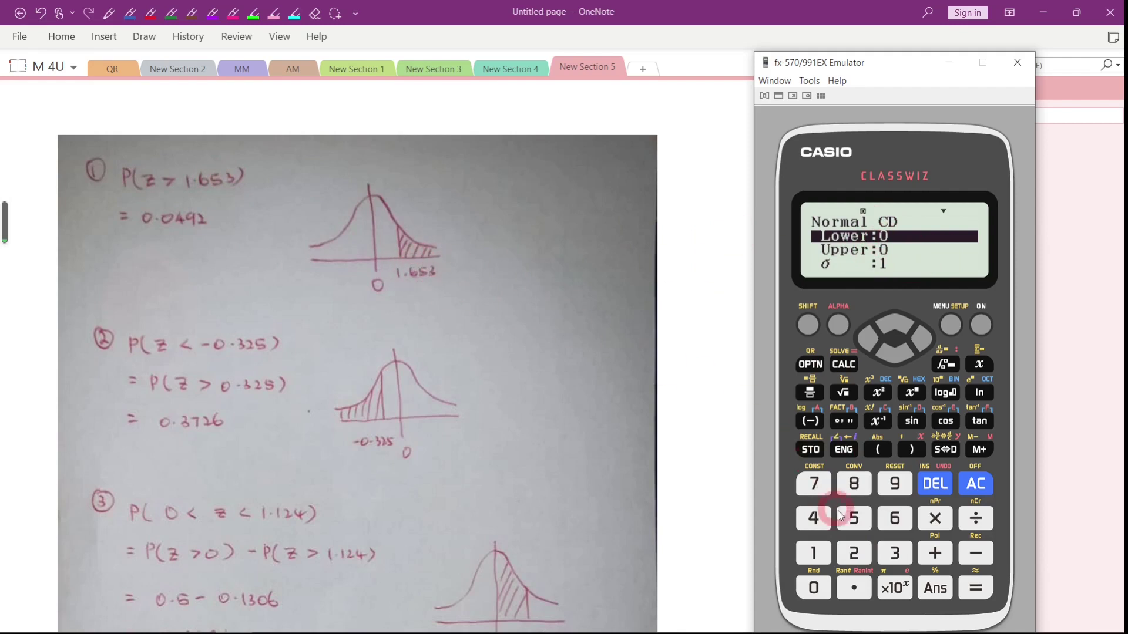
pyautogui.click(814, 553)
# Enter 1.653 as the Normal CD lower bound
pyautogui.click(853, 587)
pyautogui.click(895, 518)
pyautogui.click(854, 518)
pyautogui.click(896, 551)
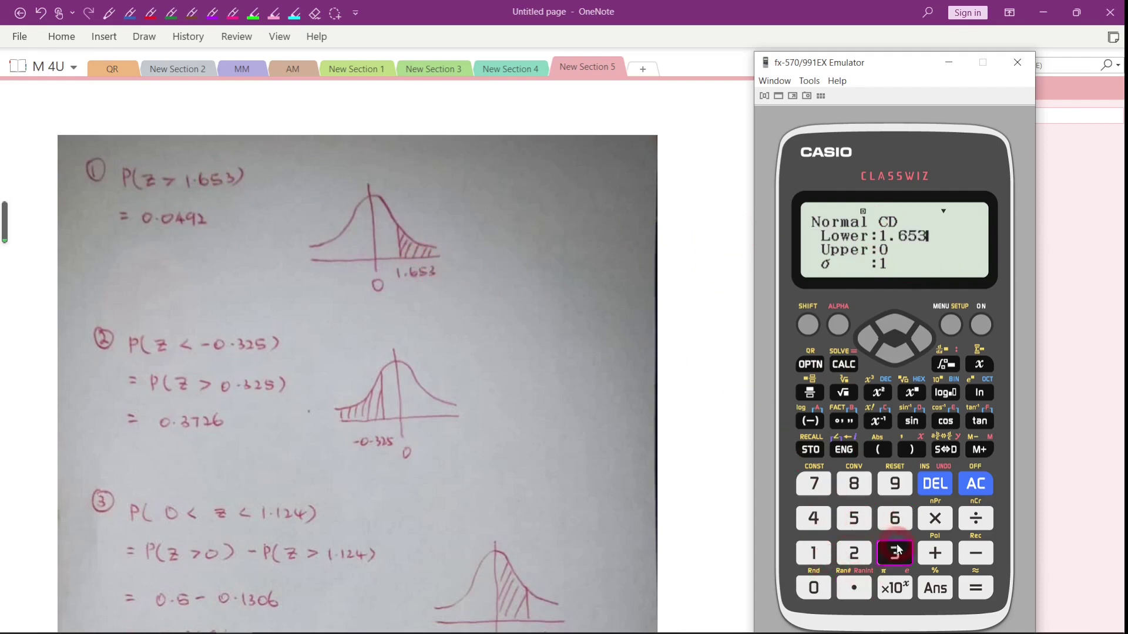
pyautogui.click(975, 587)
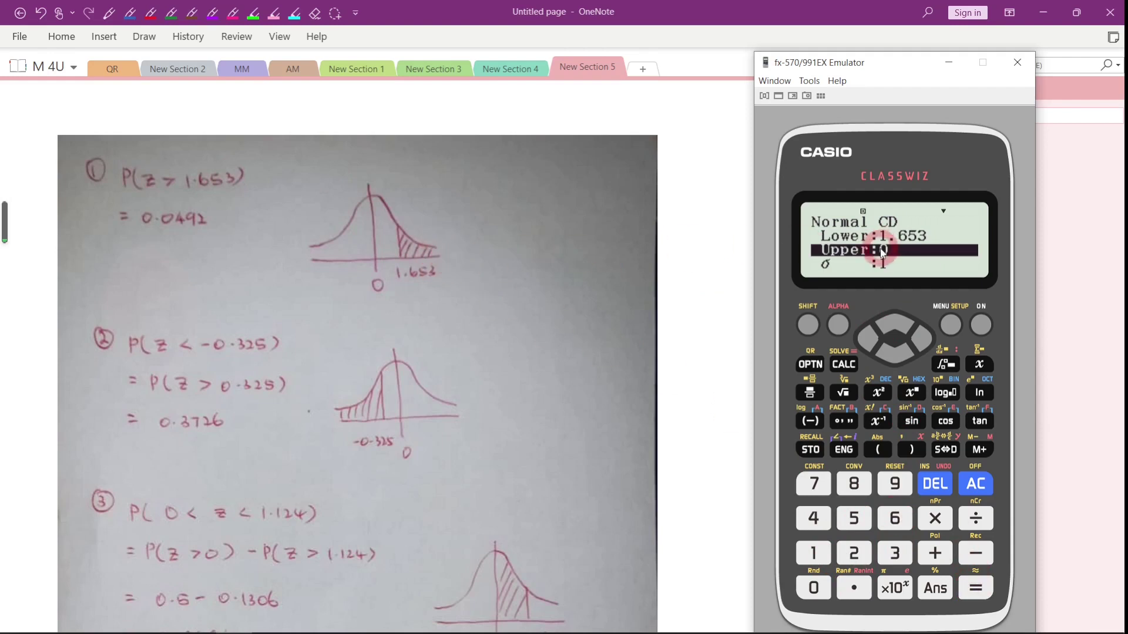
# Set the Normal CD upper bound to 9×10^99
pyautogui.click(896, 483)
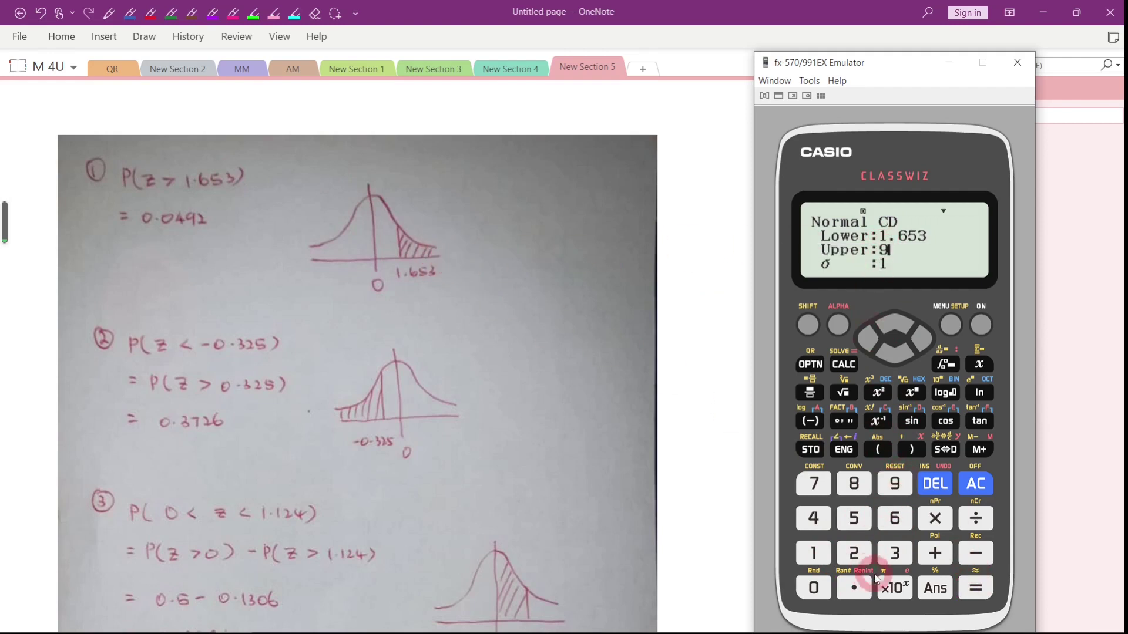
pyautogui.click(895, 587)
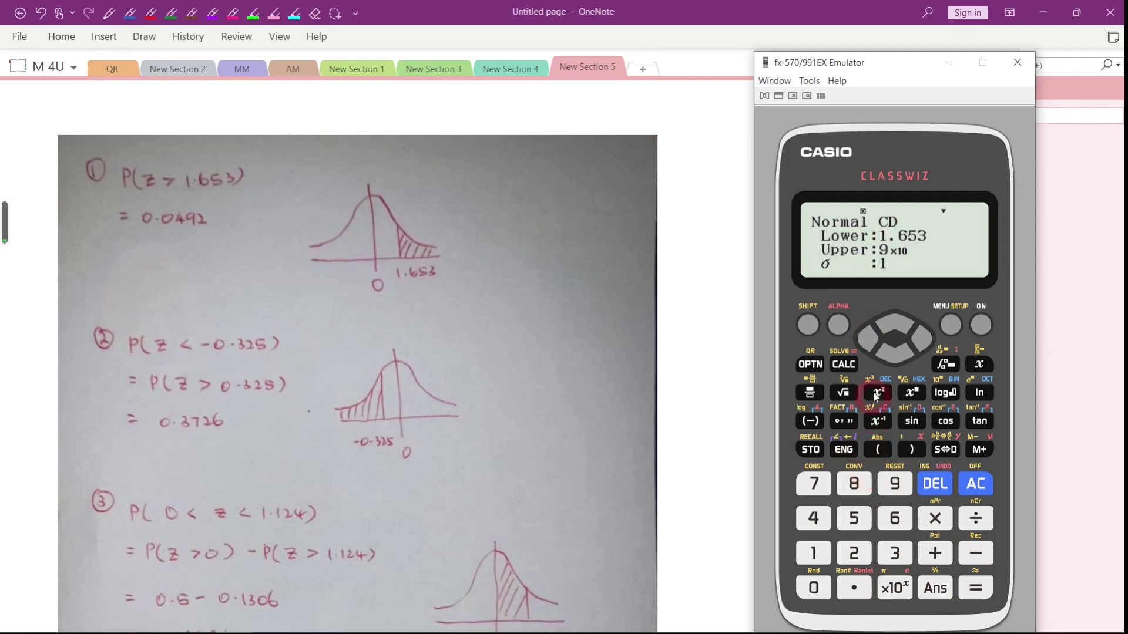
pyautogui.click(891, 483)
pyautogui.click(890, 483)
pyautogui.click(978, 588)
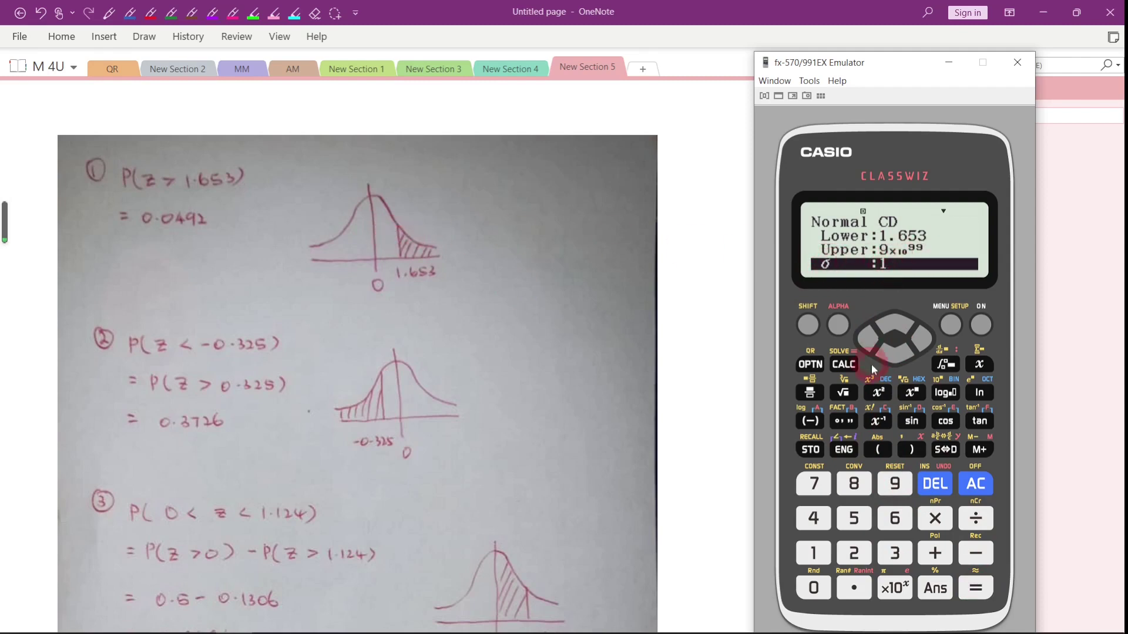
# Keep σ 1 and μ 0 and calculate P(Z > 1.653) = 0.0491654318
pyautogui.click(893, 357)
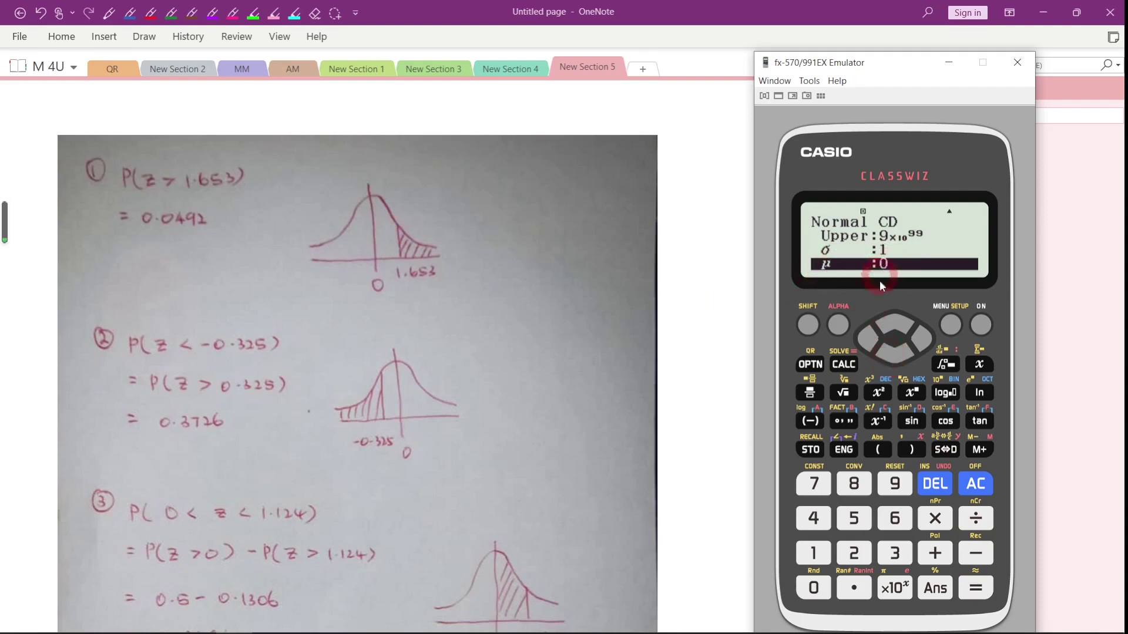
pyautogui.click(976, 588)
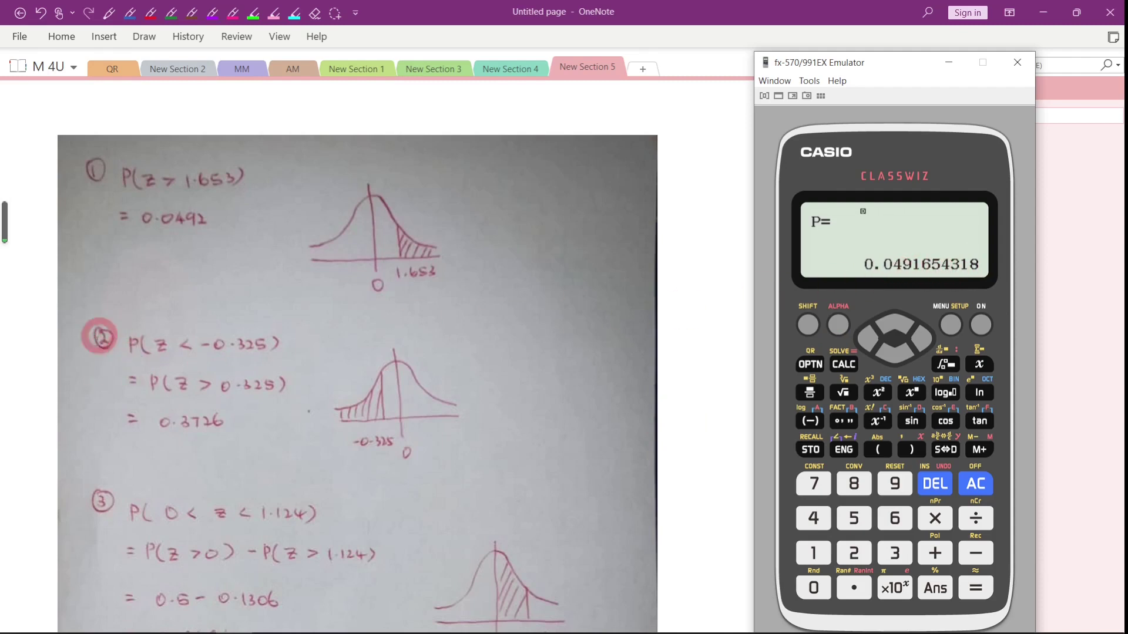
pyautogui.click(976, 588)
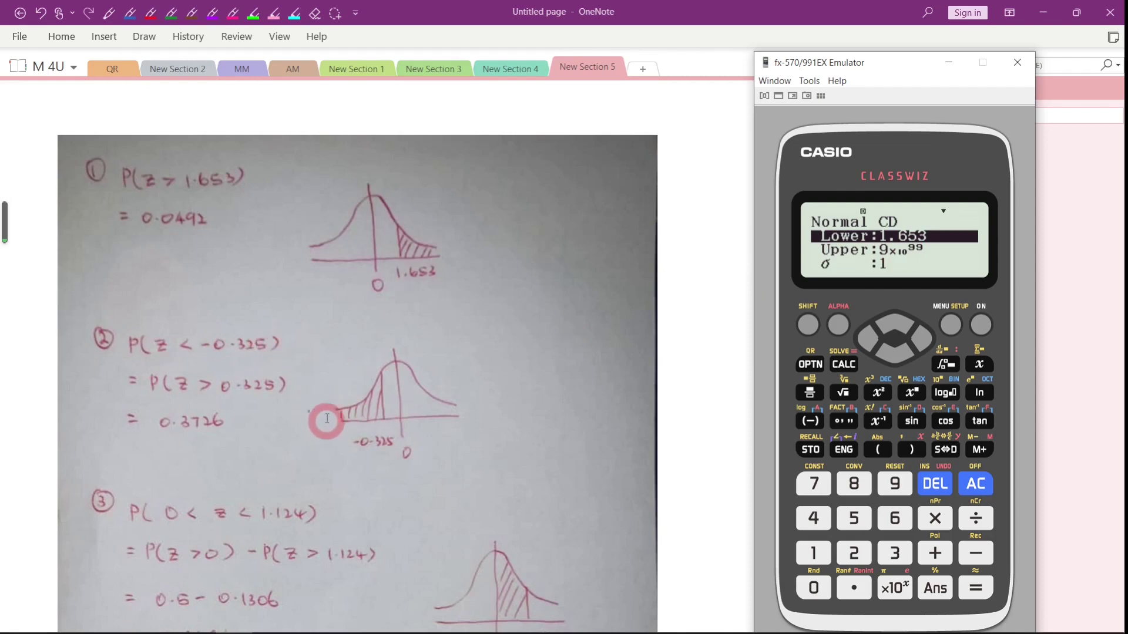
# Set the Normal CD lower bound to -9×10^99 and upper bound to -0.325
pyautogui.click(809, 420)
pyautogui.click(895, 483)
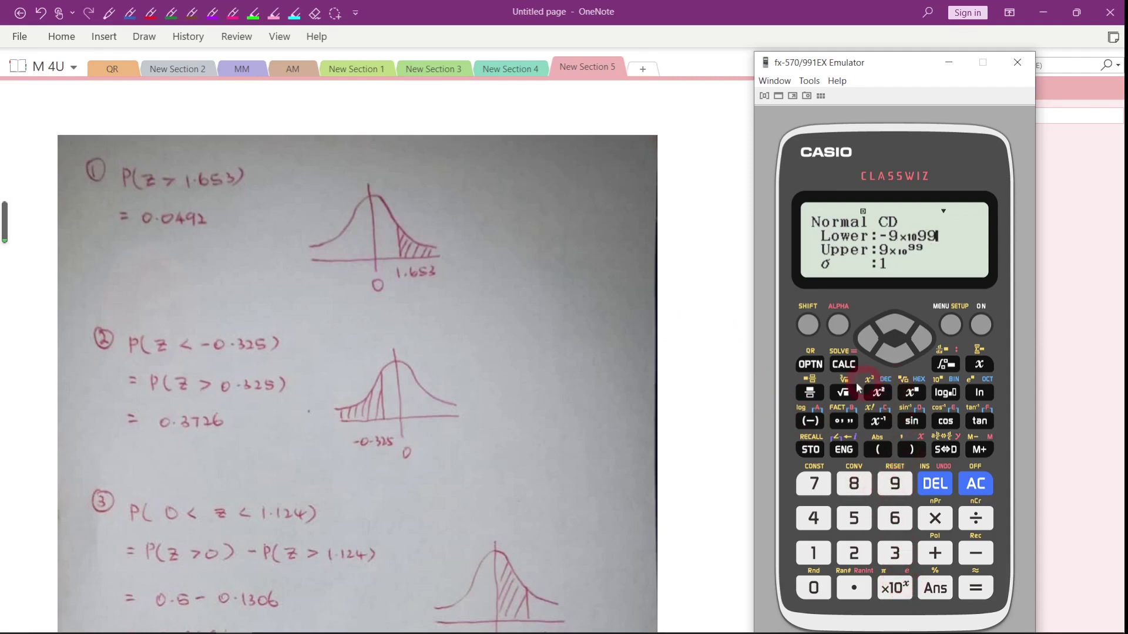
pyautogui.click(980, 581)
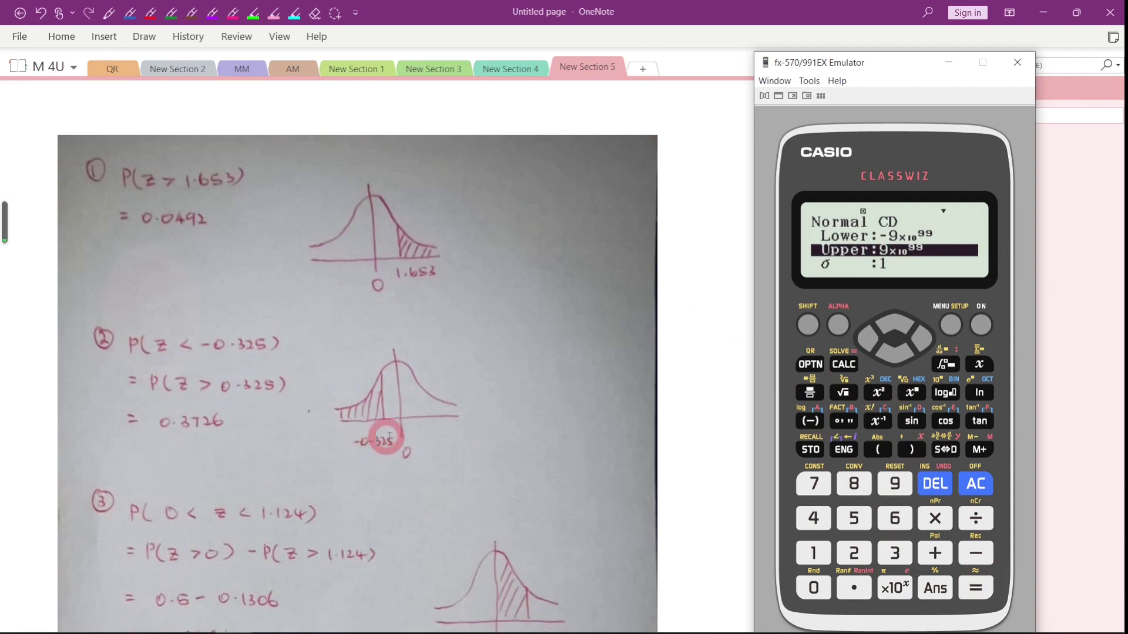
pyautogui.click(810, 421)
pyautogui.click(813, 588)
pyautogui.click(854, 588)
pyautogui.click(895, 553)
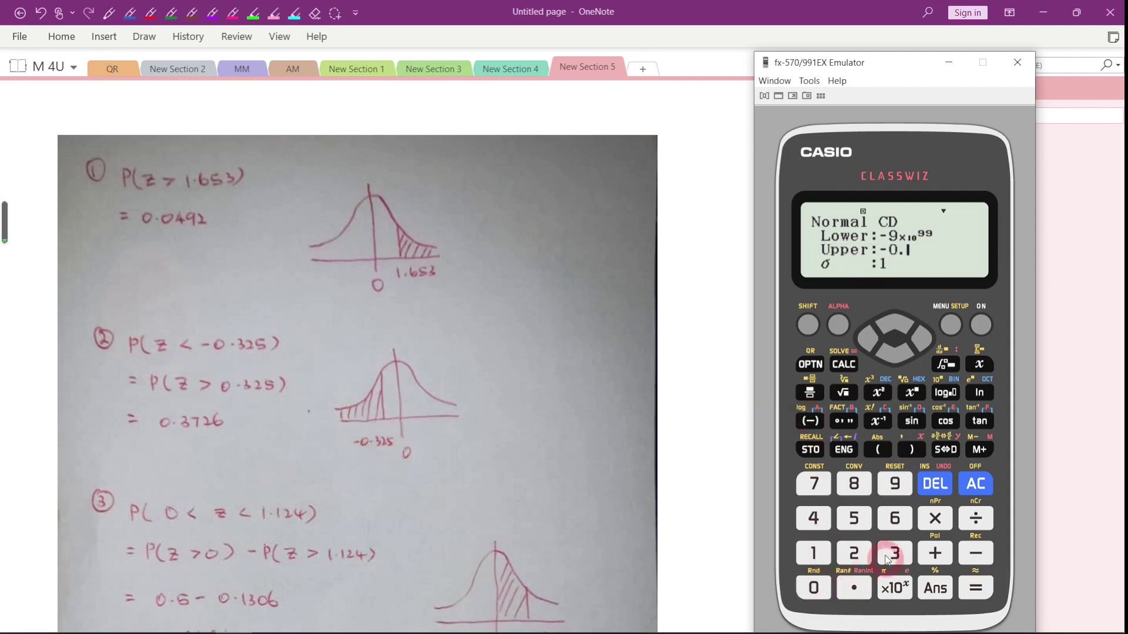
pyautogui.click(854, 553)
pyautogui.click(854, 518)
pyautogui.press('Return')
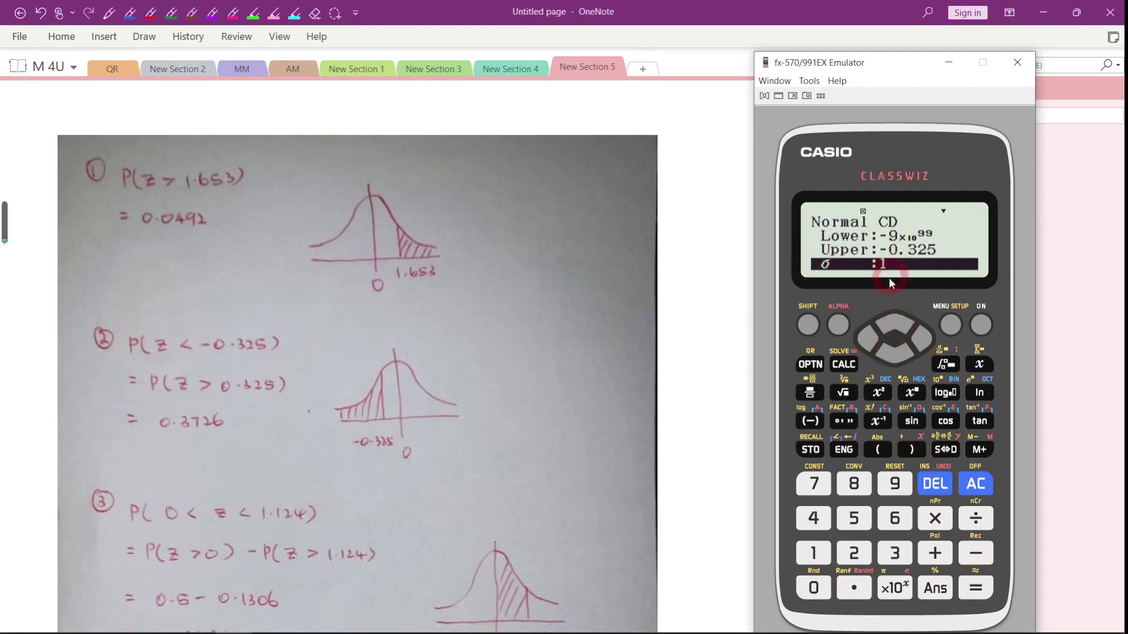
# Keep σ 1 and μ 0, compute P(Z < -0.325) = 0.3725905358, then minimize the emulator
pyautogui.click(896, 356)
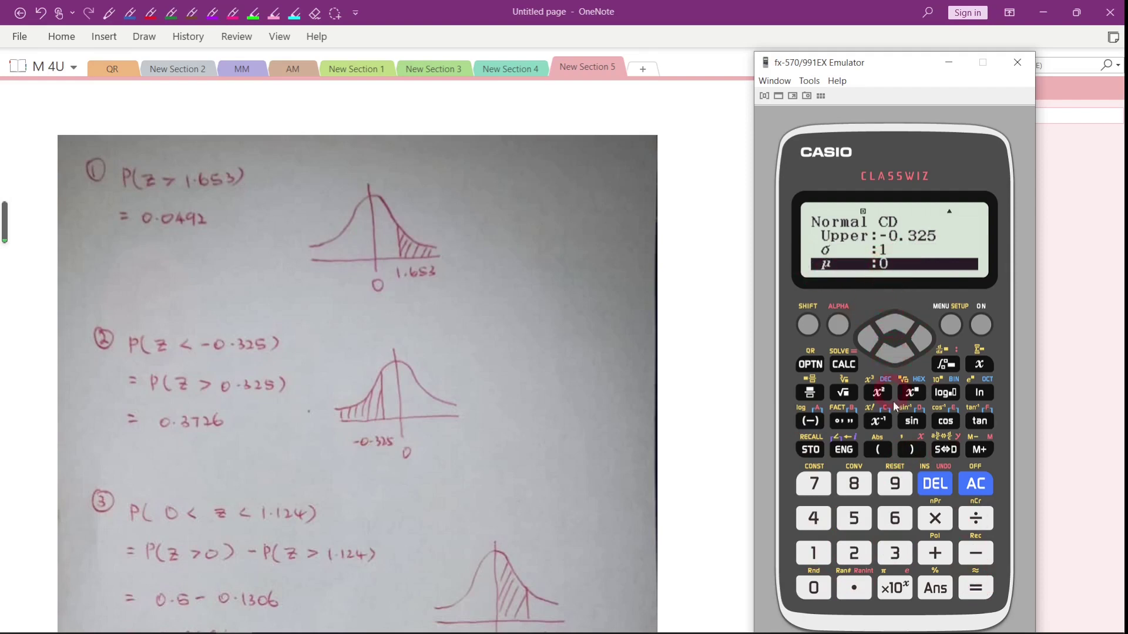
pyautogui.click(975, 586)
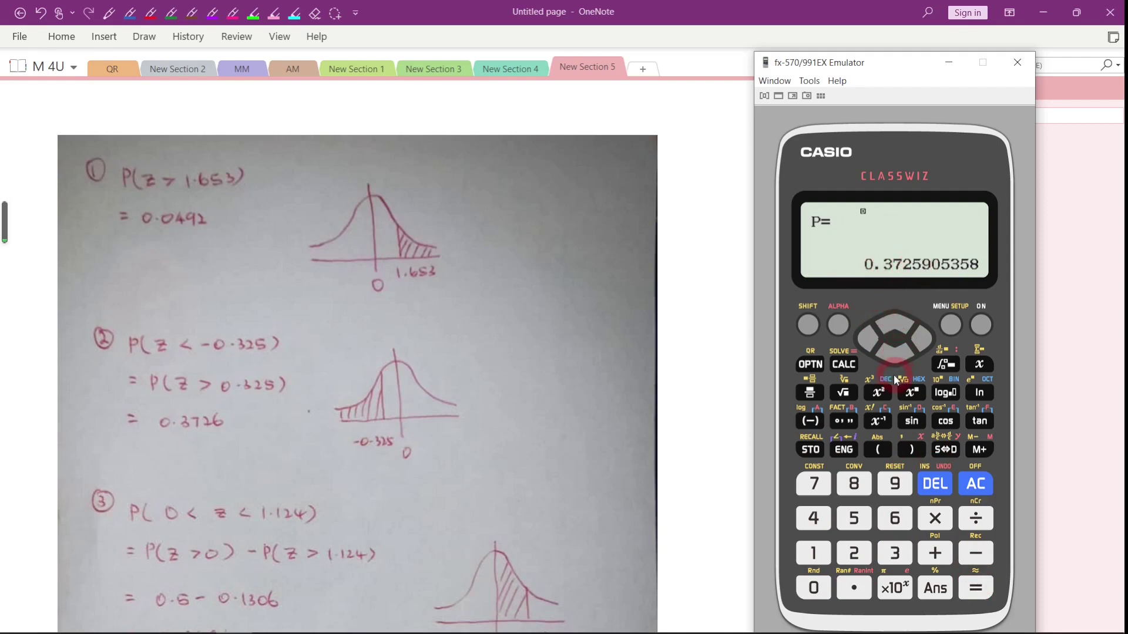
pyautogui.click(948, 63)
pyautogui.scroll(-5, 753, 286)
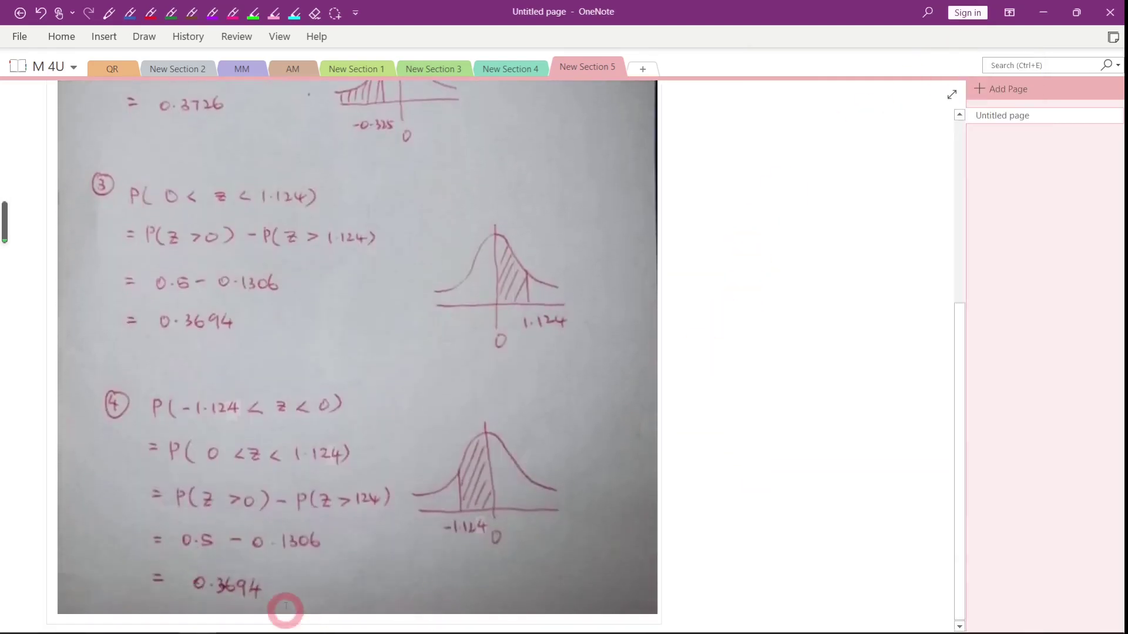
# Restore the emulator, move it up and left, and return to the Normal CD inputs
pyautogui.moveTo(289, 629)
pyautogui.click(234, 619)
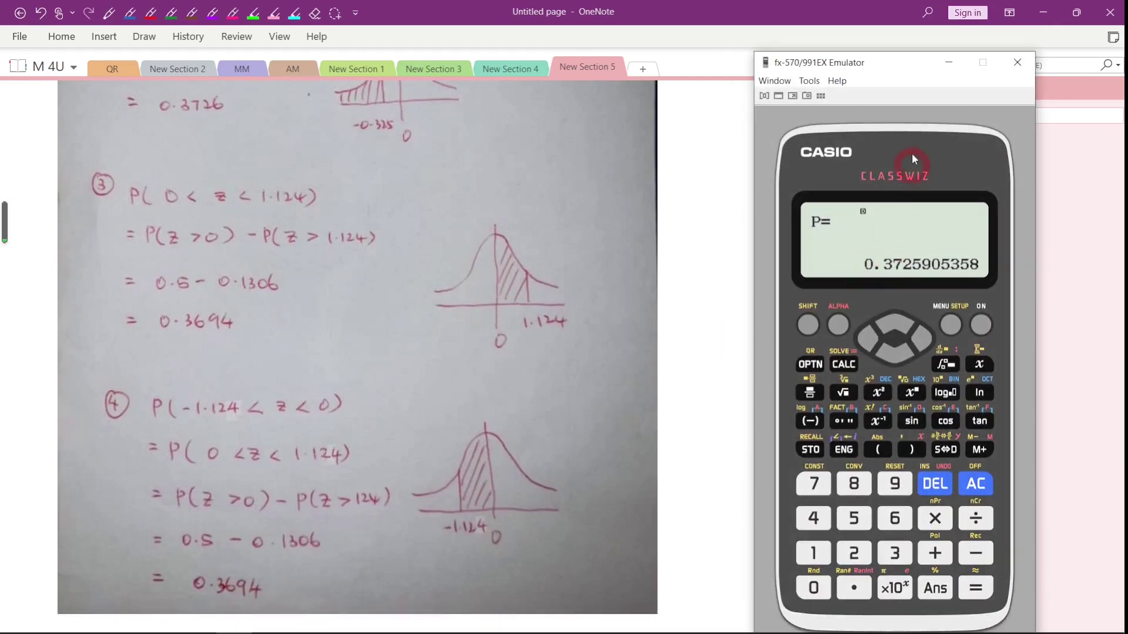
pyautogui.moveTo(889, 67); pyautogui.dragTo(881, 52)
pyautogui.click(967, 565)
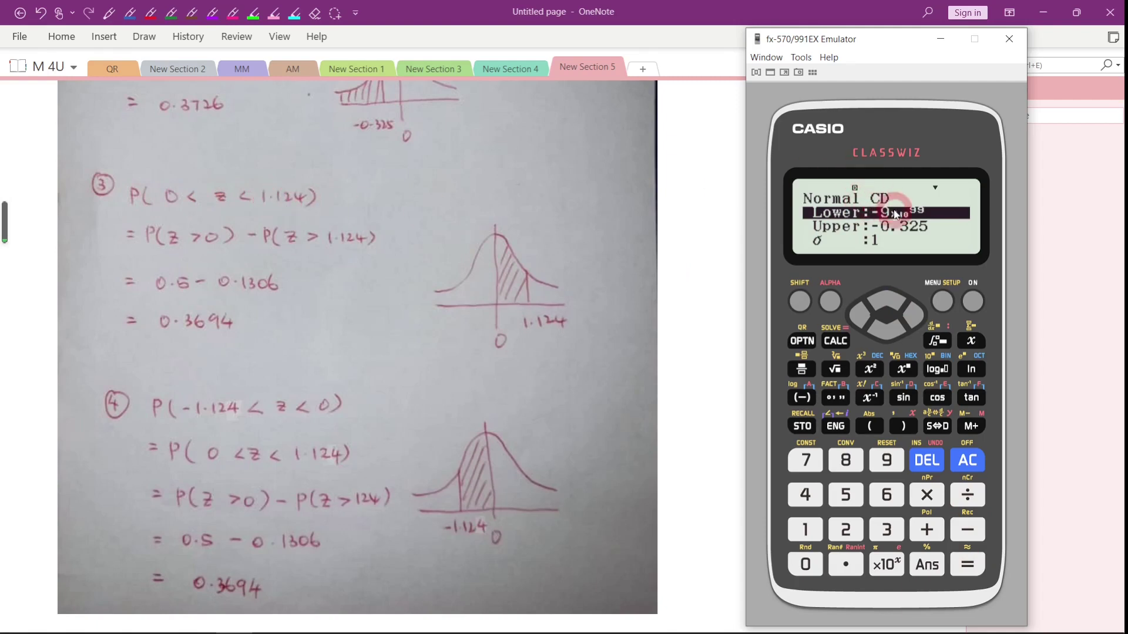
# Set Lower 0 and Upper 1.124, keep σ 1, and compute P = 0.369493487
pyautogui.click(805, 565)
pyautogui.click(966, 565)
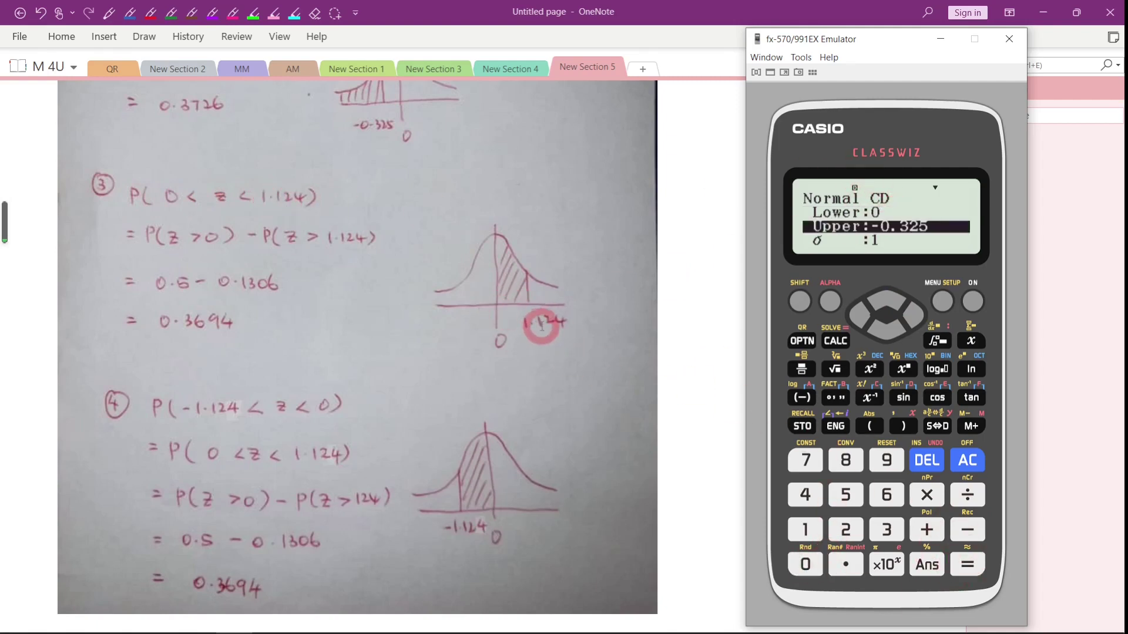
pyautogui.click(805, 530)
pyautogui.click(846, 564)
pyautogui.click(805, 530)
pyautogui.click(846, 530)
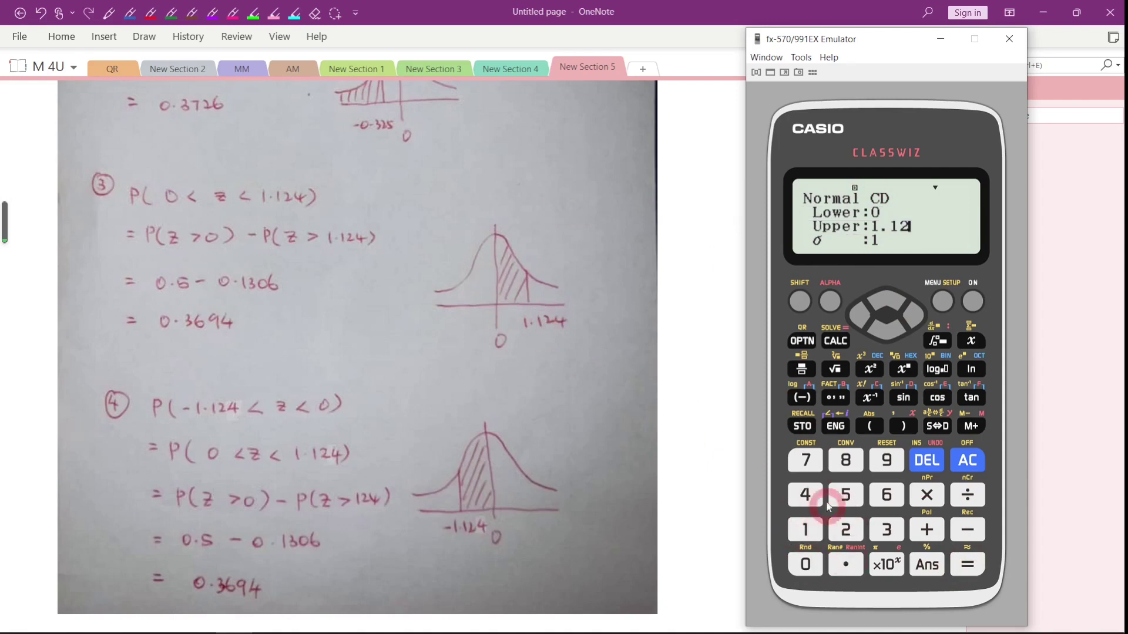
pyautogui.click(825, 504)
pyautogui.click(967, 564)
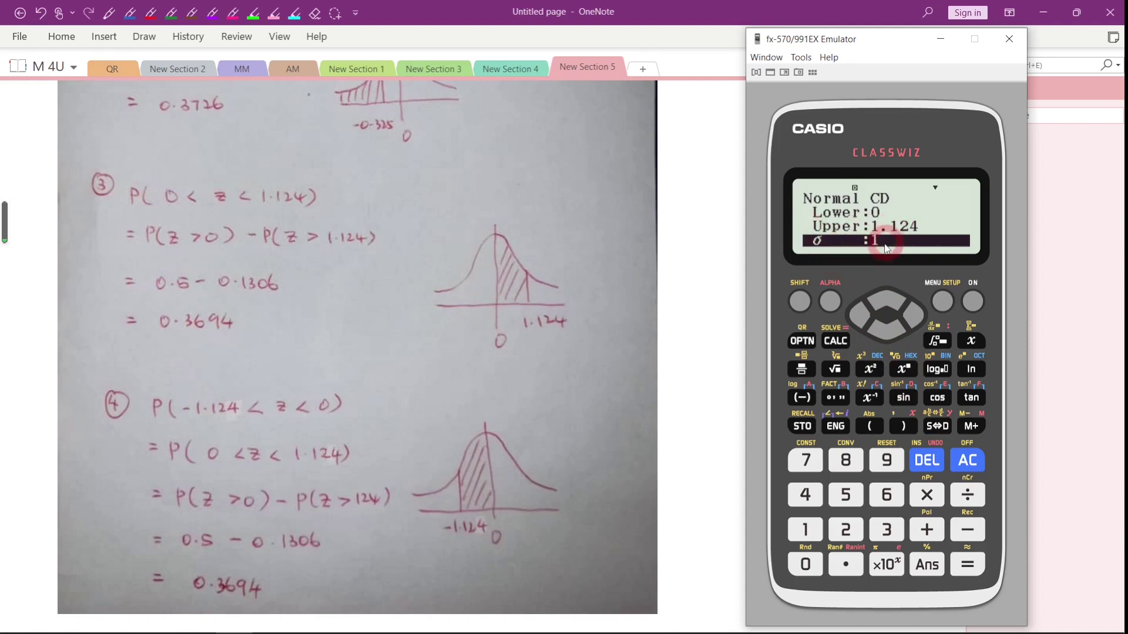
pyautogui.click(884, 332)
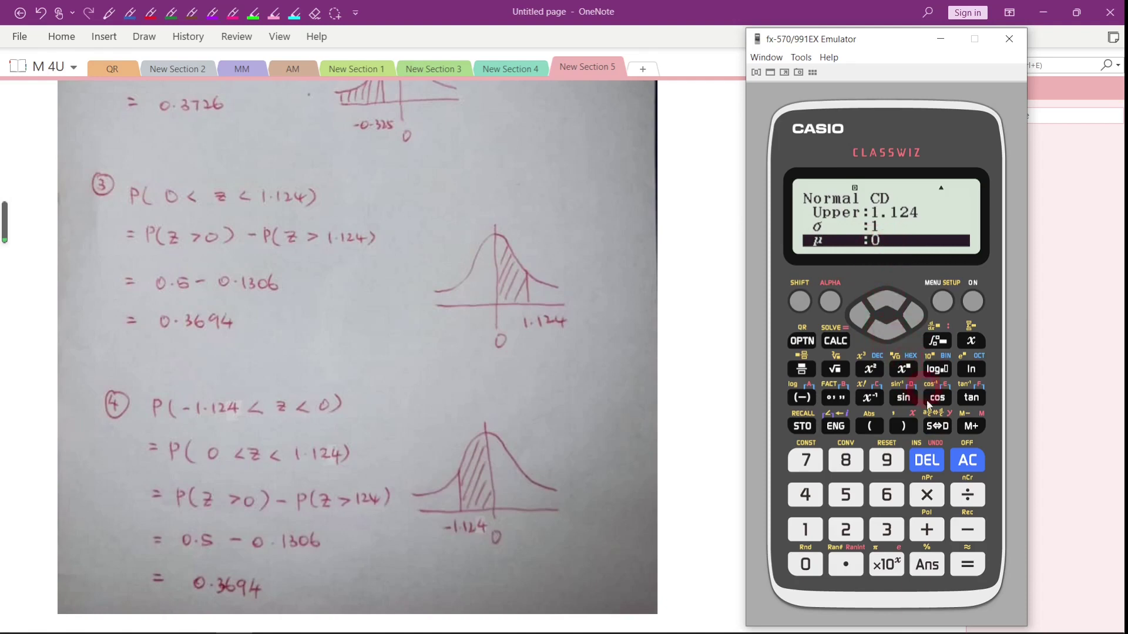
pyautogui.click(965, 568)
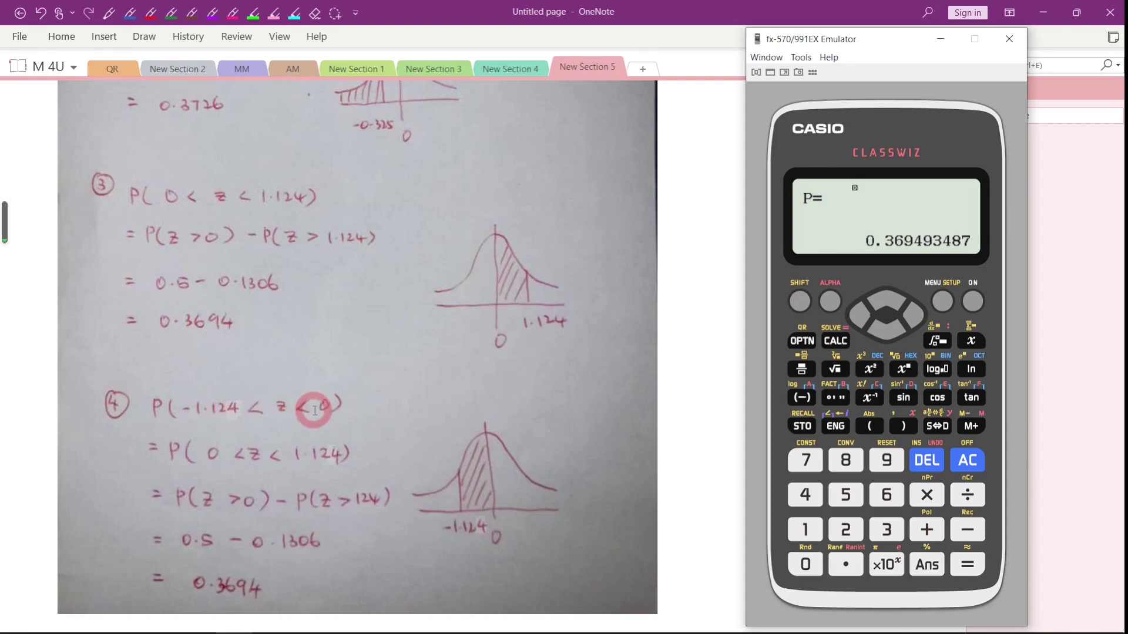
# Set Lower -1.124 and Upper 0, then compute P(-1.124 < Z < 0) = 0.369493487
pyautogui.click(967, 563)
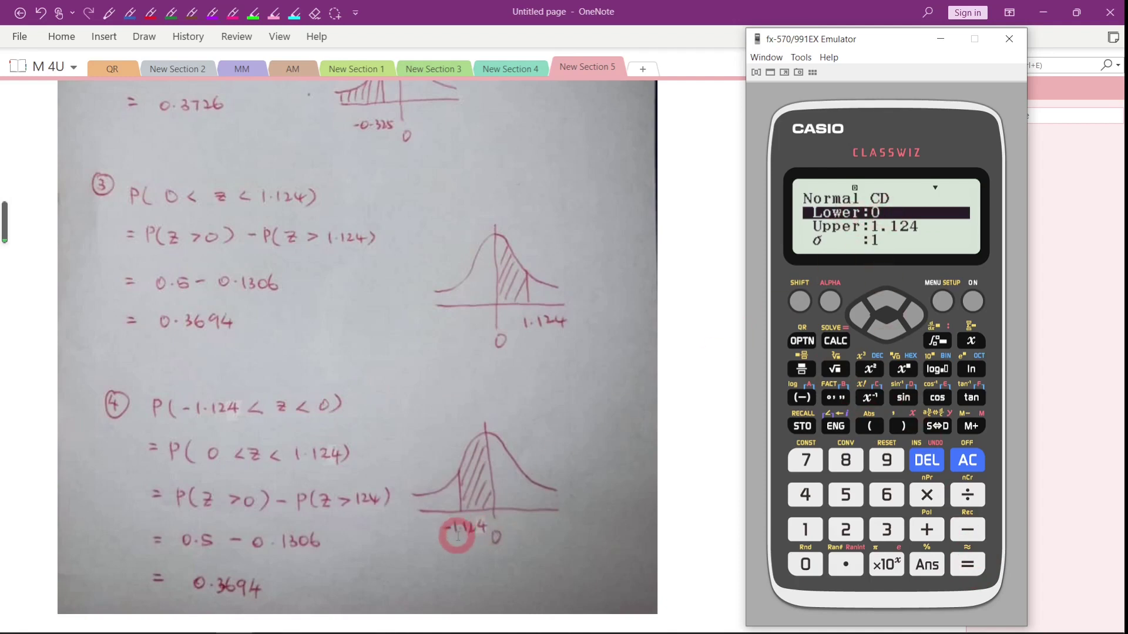
pyautogui.click(802, 397)
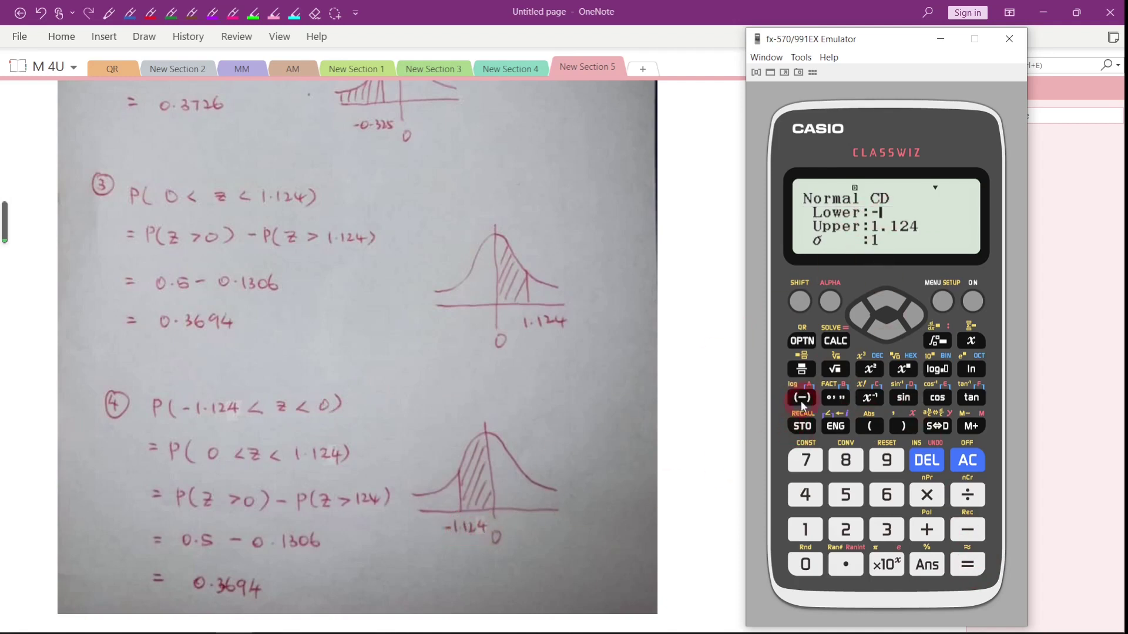
pyautogui.click(806, 529)
pyautogui.click(845, 563)
pyautogui.click(805, 529)
pyautogui.click(846, 530)
pyautogui.click(805, 494)
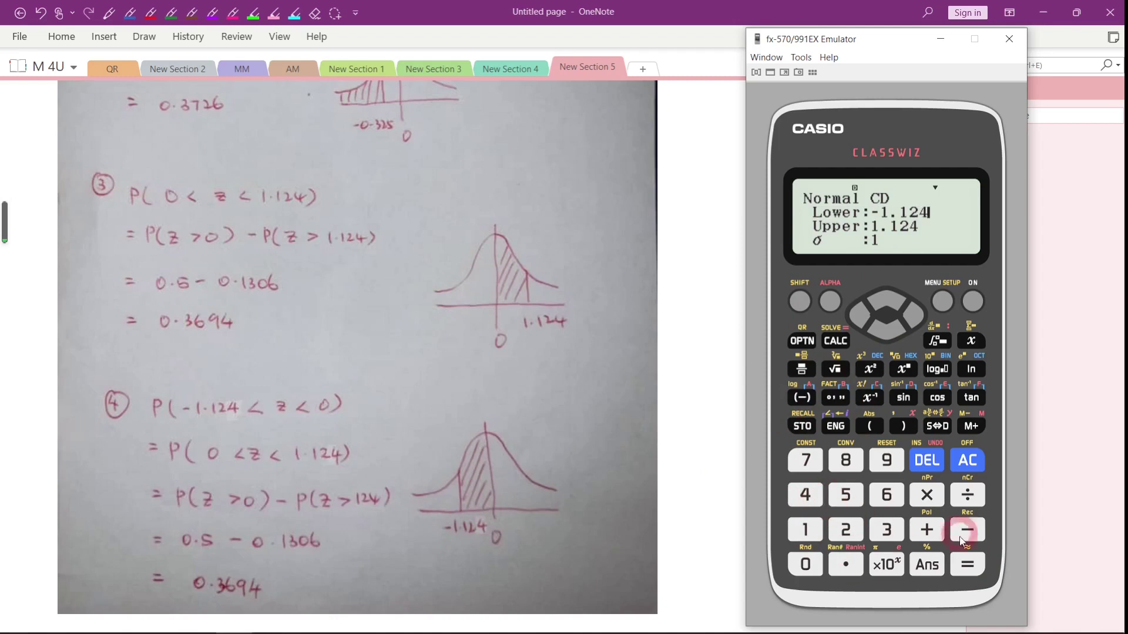
pyautogui.click(968, 564)
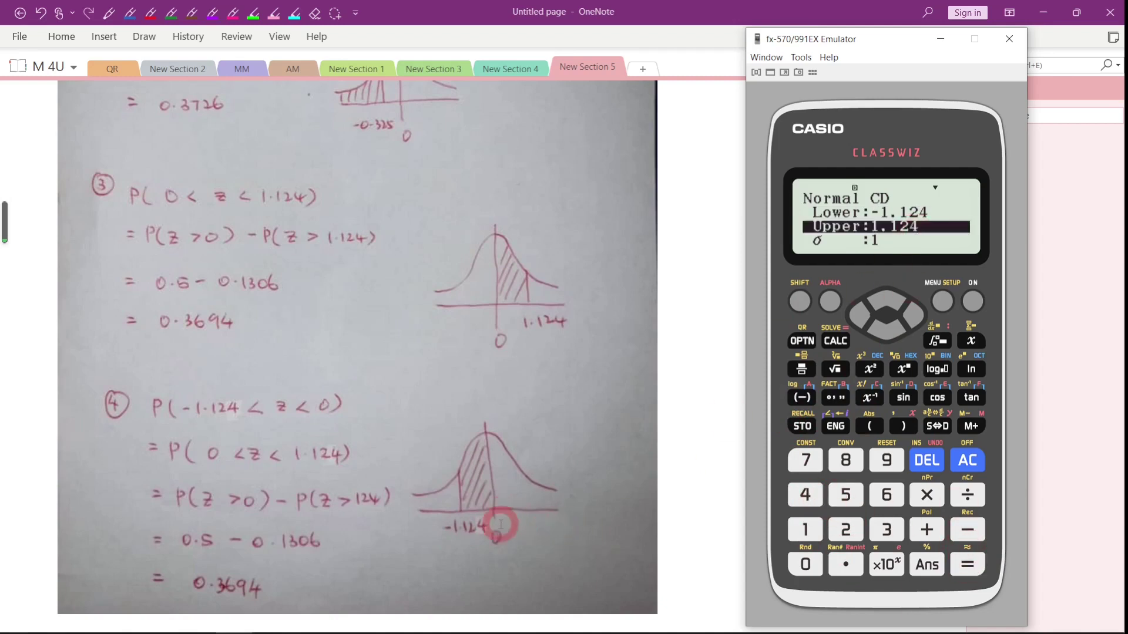
pyautogui.click(806, 570)
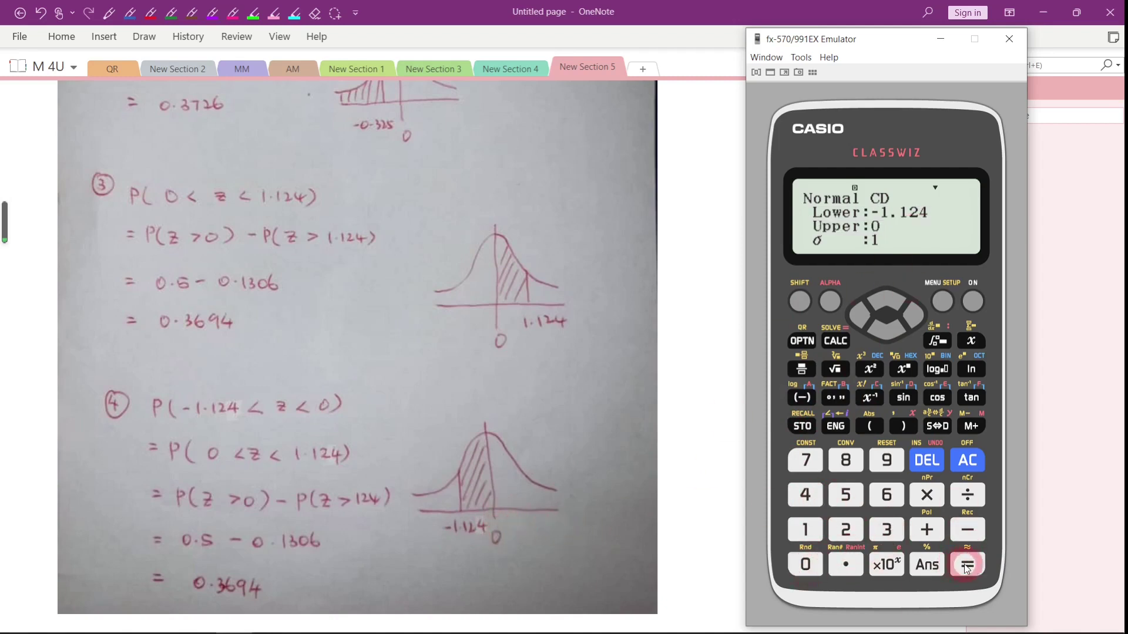
pyautogui.click(966, 565)
pyautogui.click(966, 565)
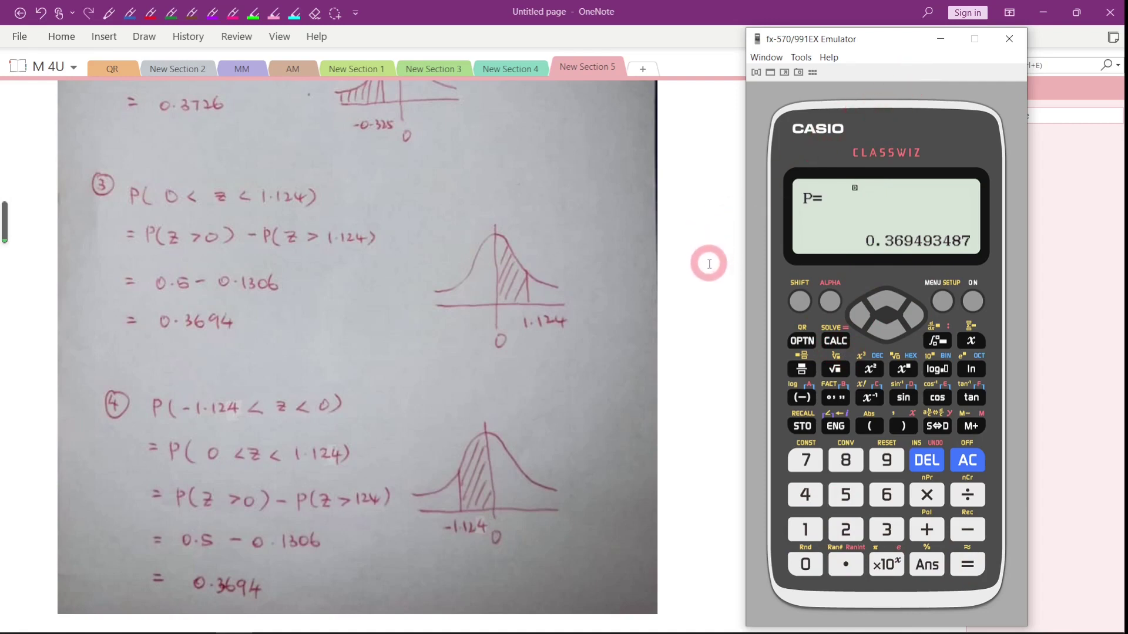
# Minimize the emulator, scroll up to problem 1's P(Z > c) = 0.0492 equations, and reopen the emulator up-left
pyautogui.click(940, 38)
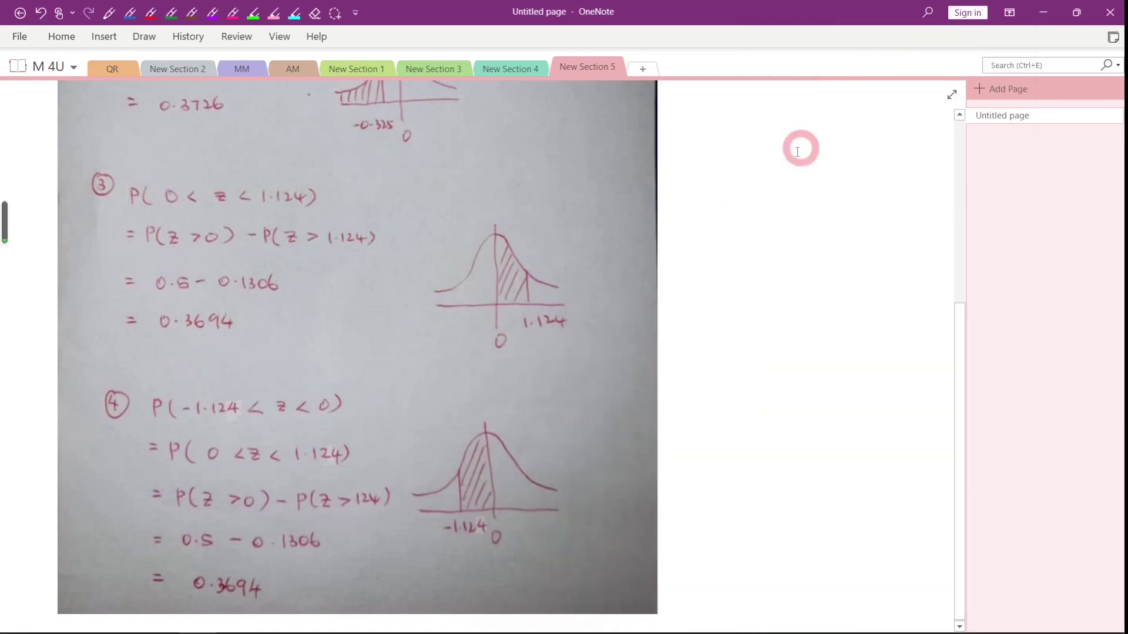
pyautogui.scroll(5, 740, 288)
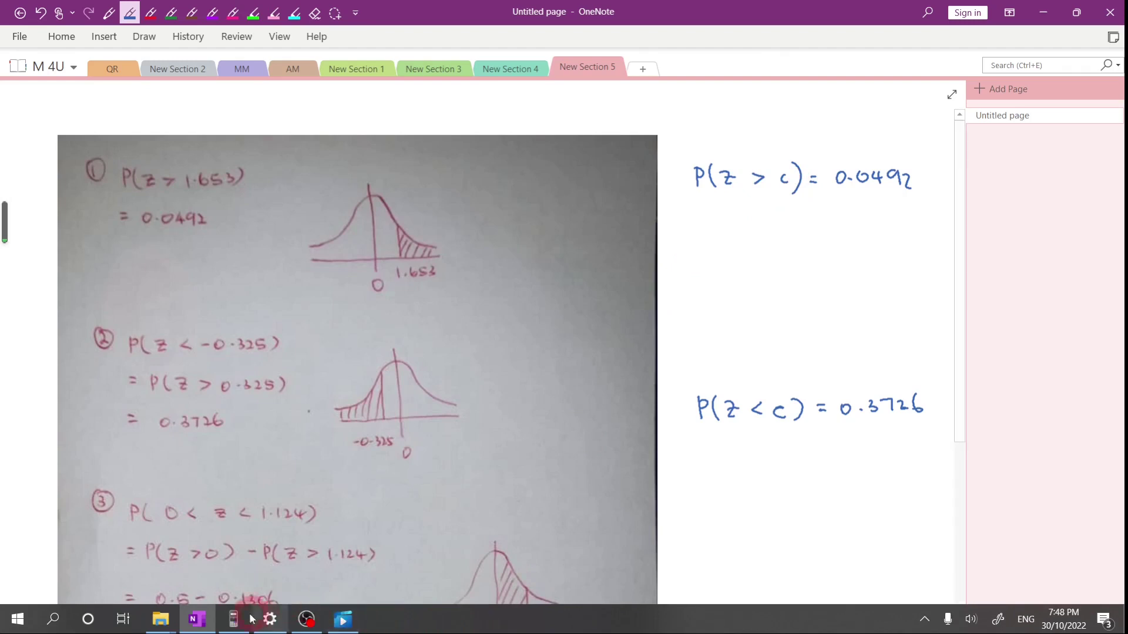
pyautogui.click(233, 618)
pyautogui.moveTo(484, 97); pyautogui.dragTo(648, 50)
# Choose 7:Distribution then 3:Inverse Normal, and minimize the emulator
pyautogui.click(724, 312)
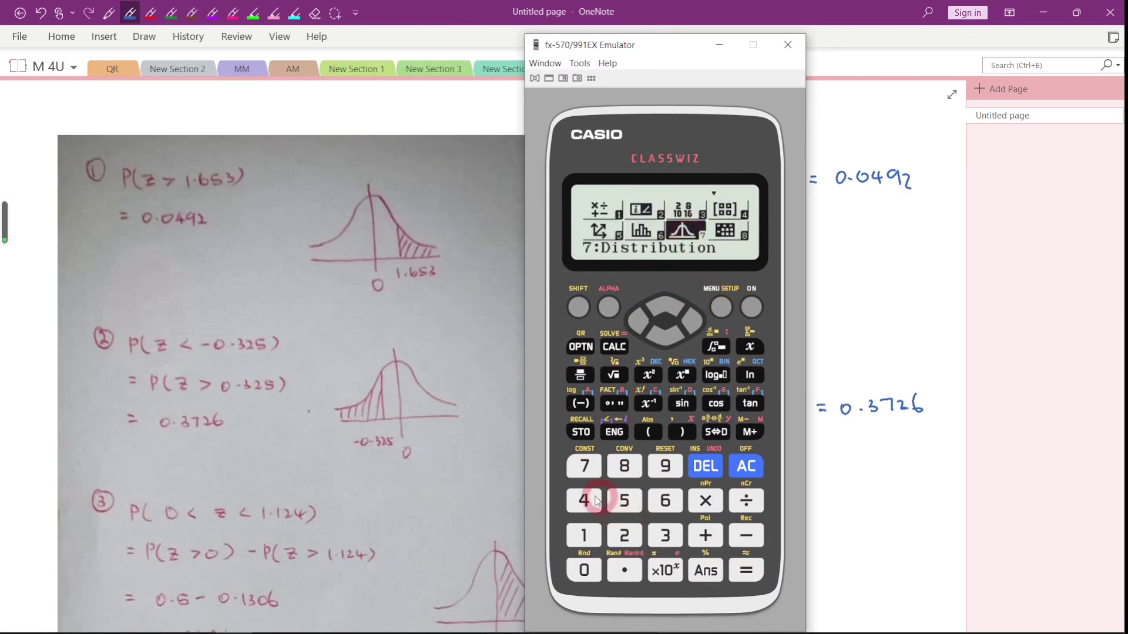
pyautogui.click(585, 466)
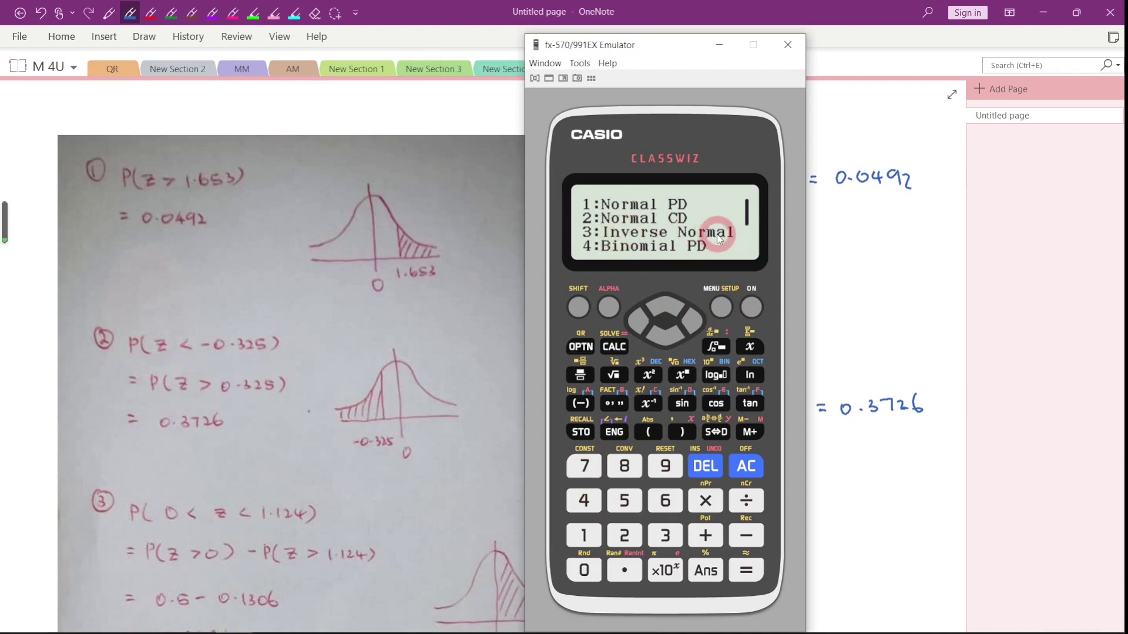
pyautogui.click(666, 535)
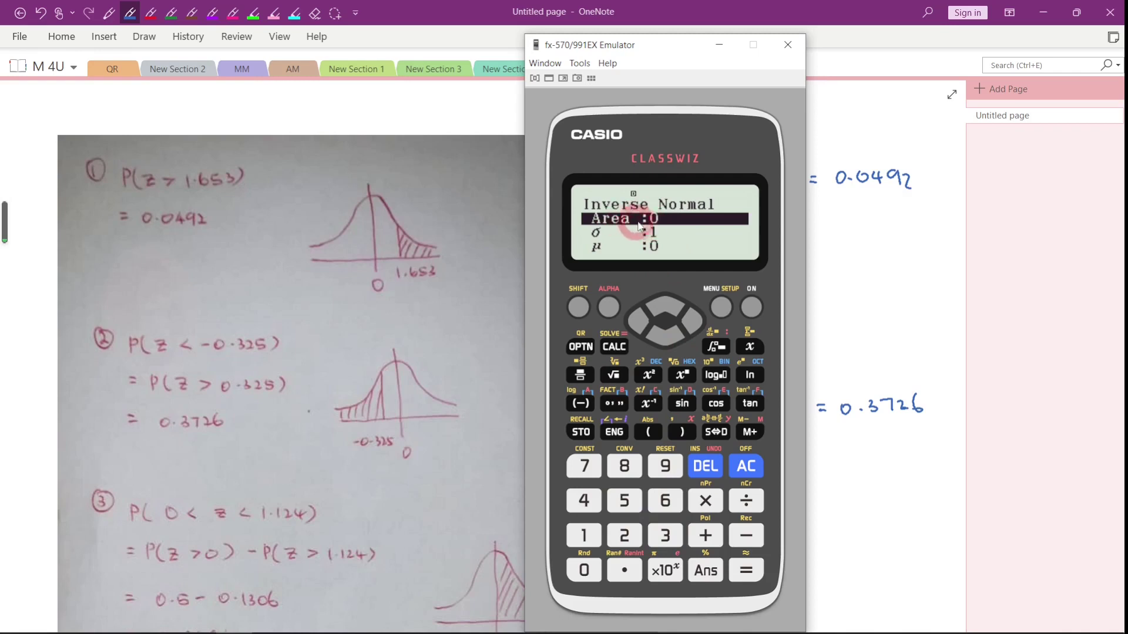
pyautogui.click(719, 46)
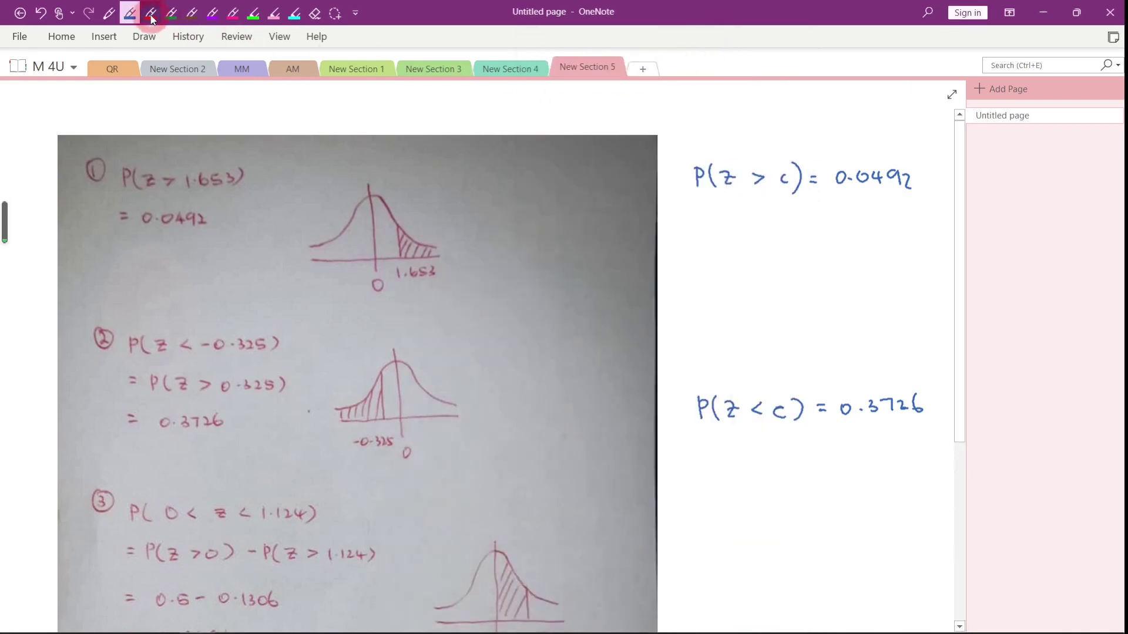
# Hatch the left and middle of problem 1's bell curve in teal ink
pyautogui.click(293, 18)
pyautogui.moveTo(326, 238); pyautogui.dragTo(325, 262)
pyautogui.moveTo(345, 222)
pyautogui.mouseDown()
pyautogui.moveTo(338, 264)
pyautogui.moveTo(350, 257)
pyautogui.mouseUp()
pyautogui.moveTo(367, 206); pyautogui.dragTo(363, 258)
pyautogui.moveTo(374, 203)
pyautogui.mouseDown()
pyautogui.moveTo(372, 259)
pyautogui.moveTo(382, 254)
pyautogui.mouseUp()
pyautogui.moveTo(389, 216); pyautogui.dragTo(395, 253)
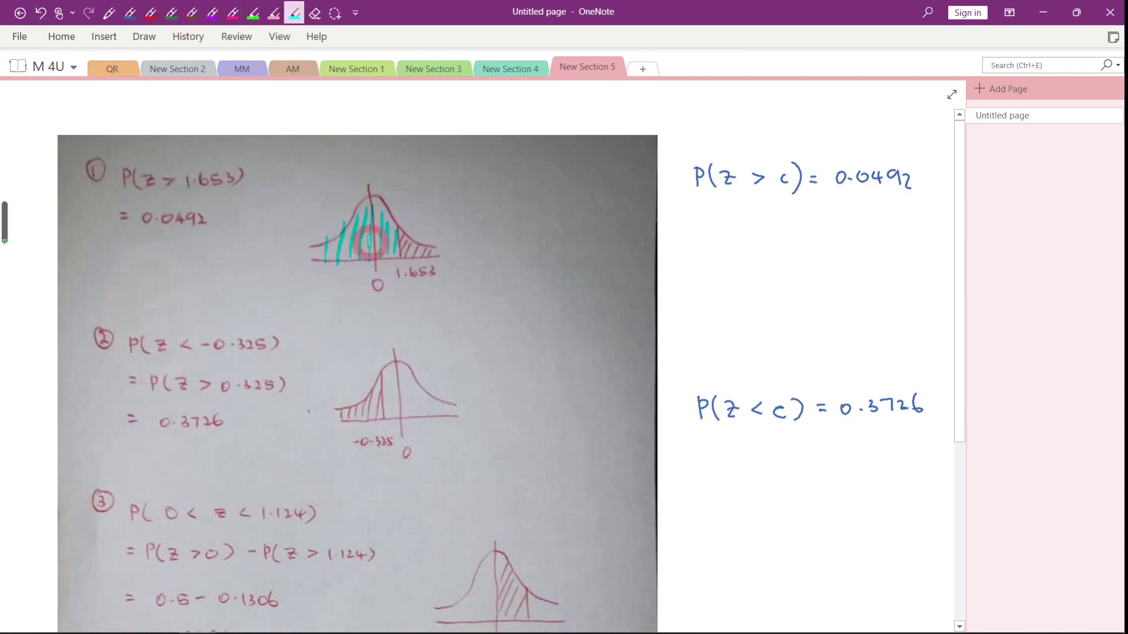
# In blue ink, draw an arrow into the tail near 1.653 and label it 0.0492
pyautogui.click(130, 13)
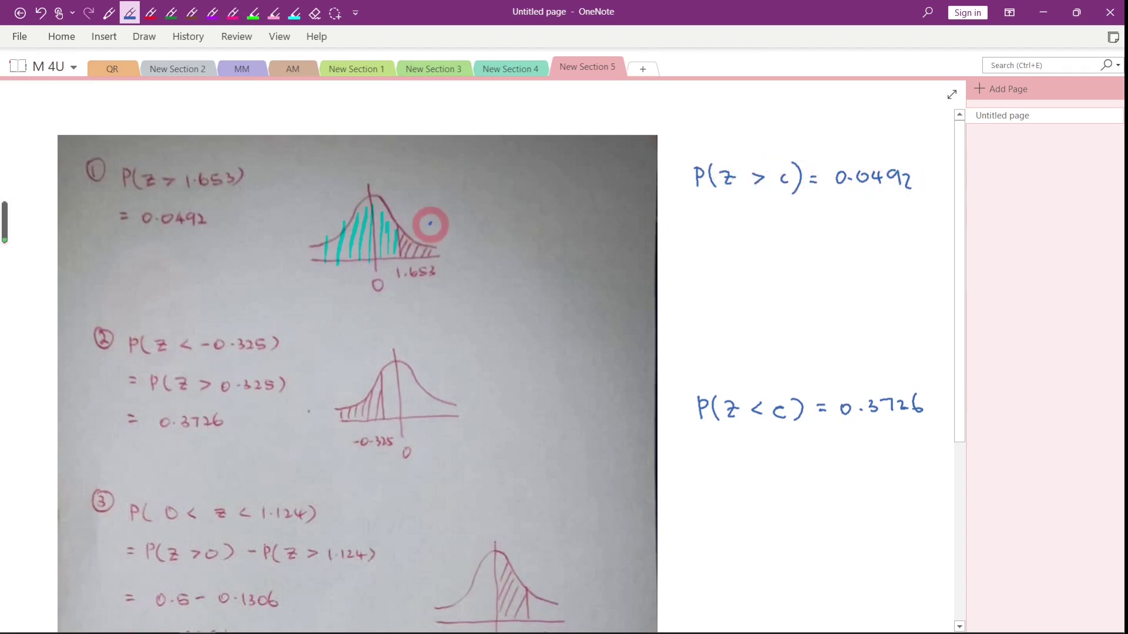
pyautogui.moveTo(432, 222); pyautogui.dragTo(416, 252)
pyautogui.click(453, 213)
pyautogui.moveTo(445, 211); pyautogui.dragTo(512, 202)
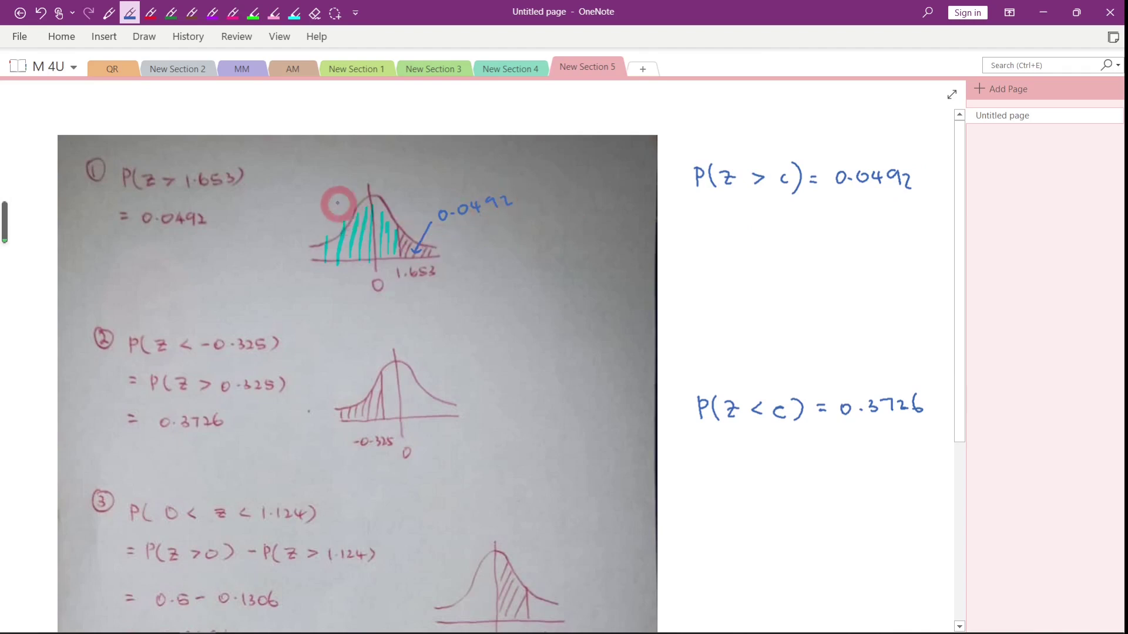
pyautogui.moveTo(333, 196); pyautogui.dragTo(359, 228)
# Write a boxed '1-0.0492' label pointing to the teal area
pyautogui.moveTo(292, 176); pyautogui.dragTo(297, 185)
pyautogui.moveTo(301, 177)
pyautogui.mouseDown()
pyautogui.moveTo(335, 151)
pyautogui.moveTo(369, 154)
pyautogui.mouseUp()
pyautogui.moveTo(376, 145); pyautogui.dragTo(389, 151)
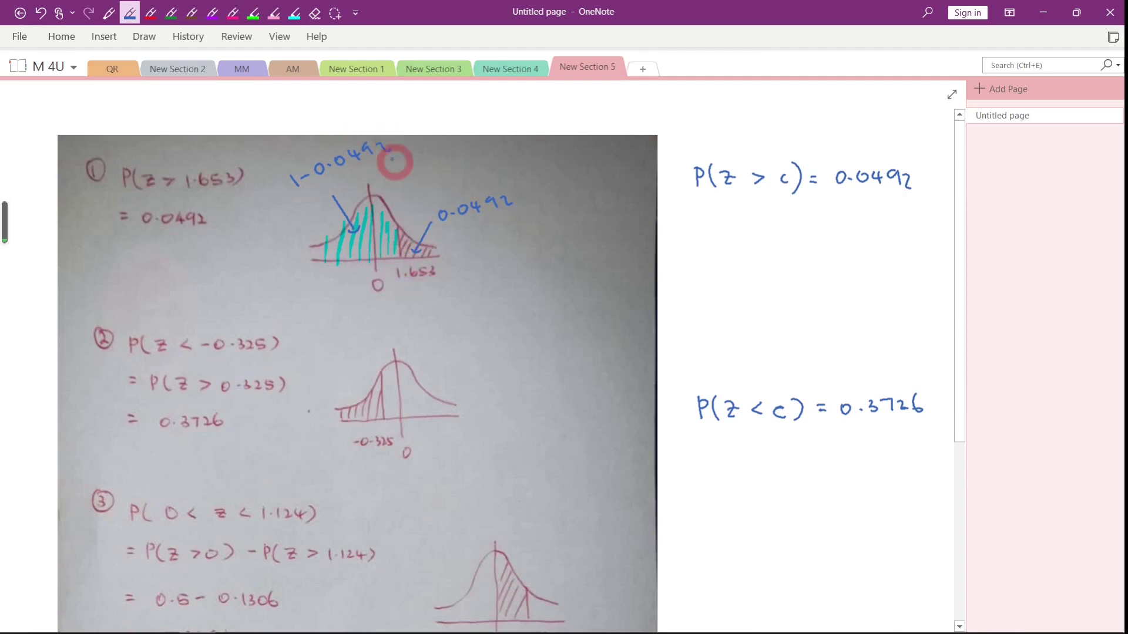
pyautogui.moveTo(275, 166)
pyautogui.mouseDown()
pyautogui.moveTo(399, 101)
pyautogui.moveTo(420, 152)
pyautogui.moveTo(287, 212)
pyautogui.moveTo(273, 166)
pyautogui.mouseUp()
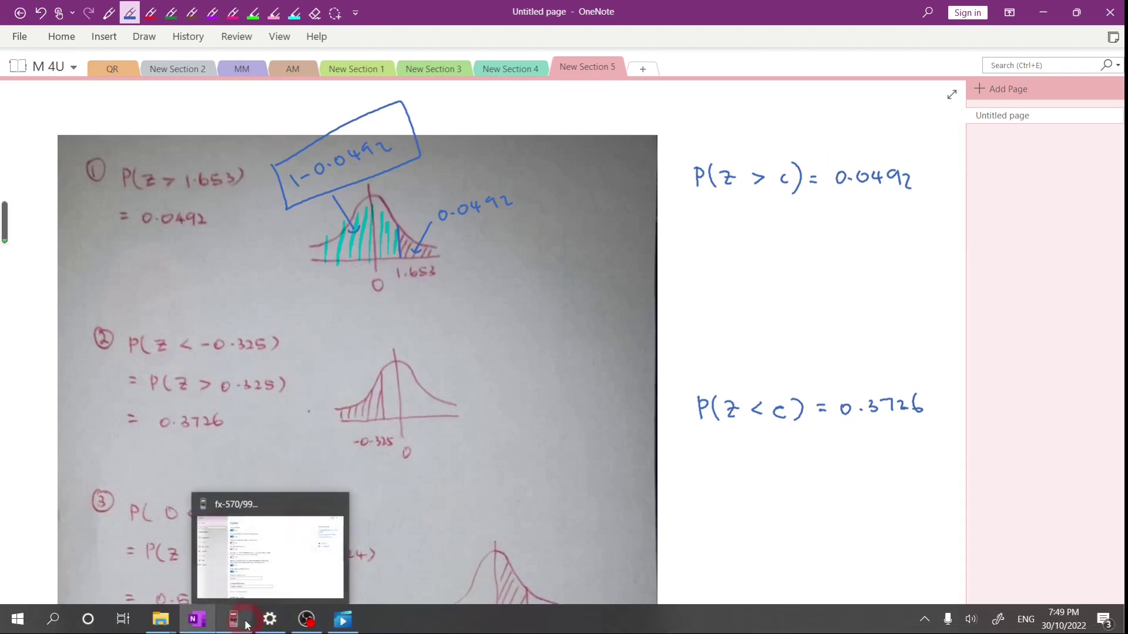
# Bring up the emulator, drag it left off the worksheet answers, and focus the Area field
pyautogui.click(247, 625)
pyautogui.moveTo(625, 44); pyautogui.dragTo(91, 80)
pyautogui.click(109, 235)
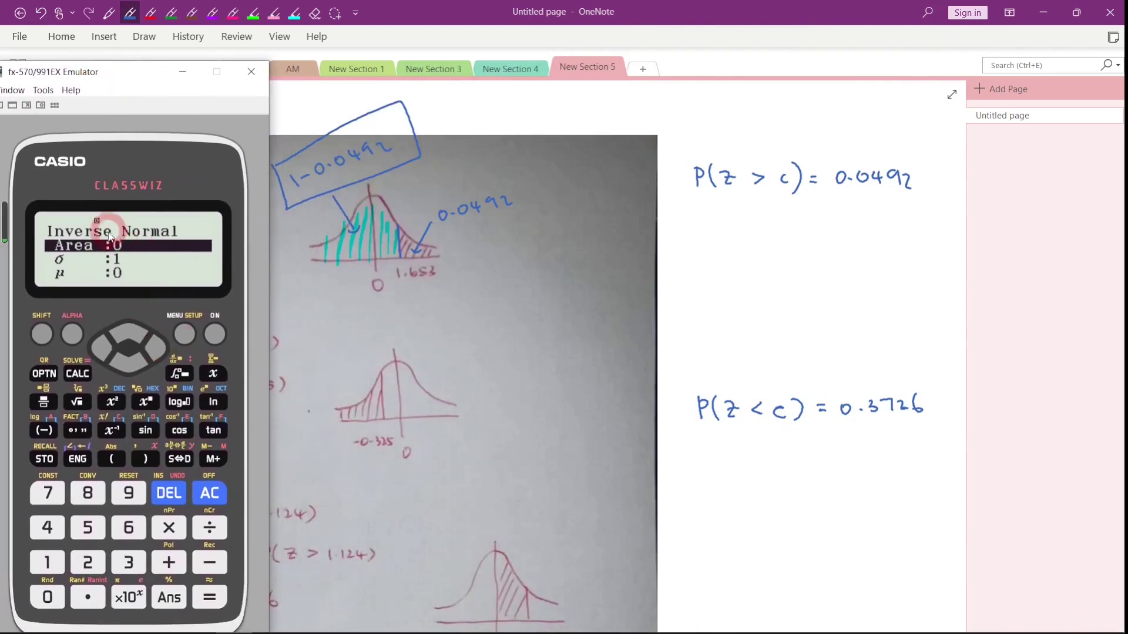
# Enter Area 1-0.0492, compute xInv = 1.652660431, and move the calculator to the centre
pyautogui.click(47, 562)
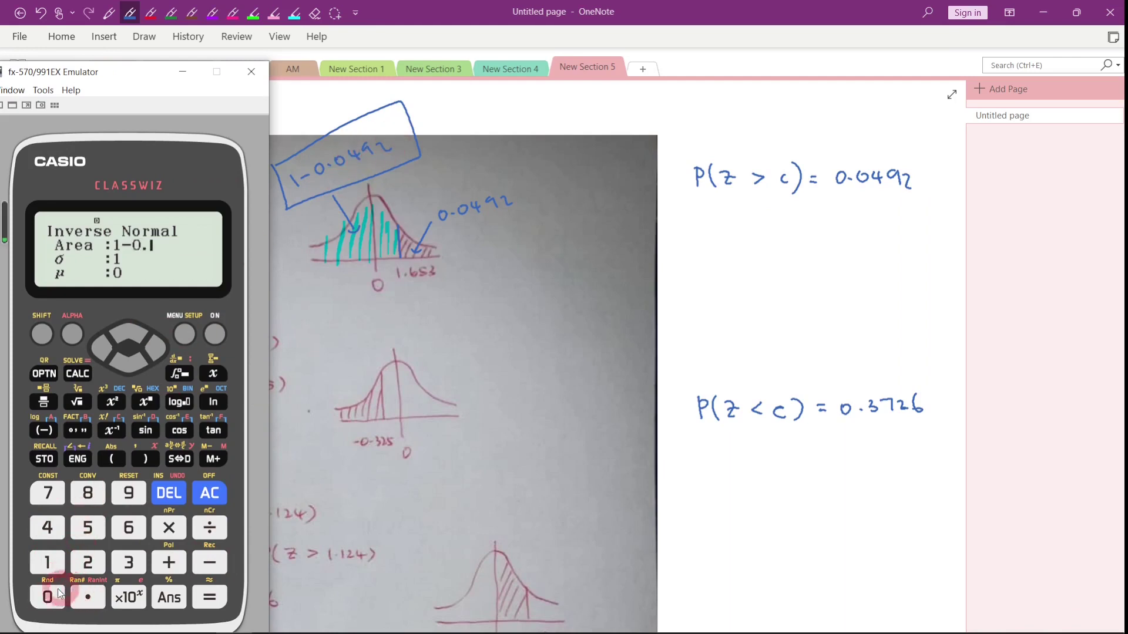
pyautogui.click(47, 528)
pyautogui.click(128, 494)
pyautogui.click(88, 562)
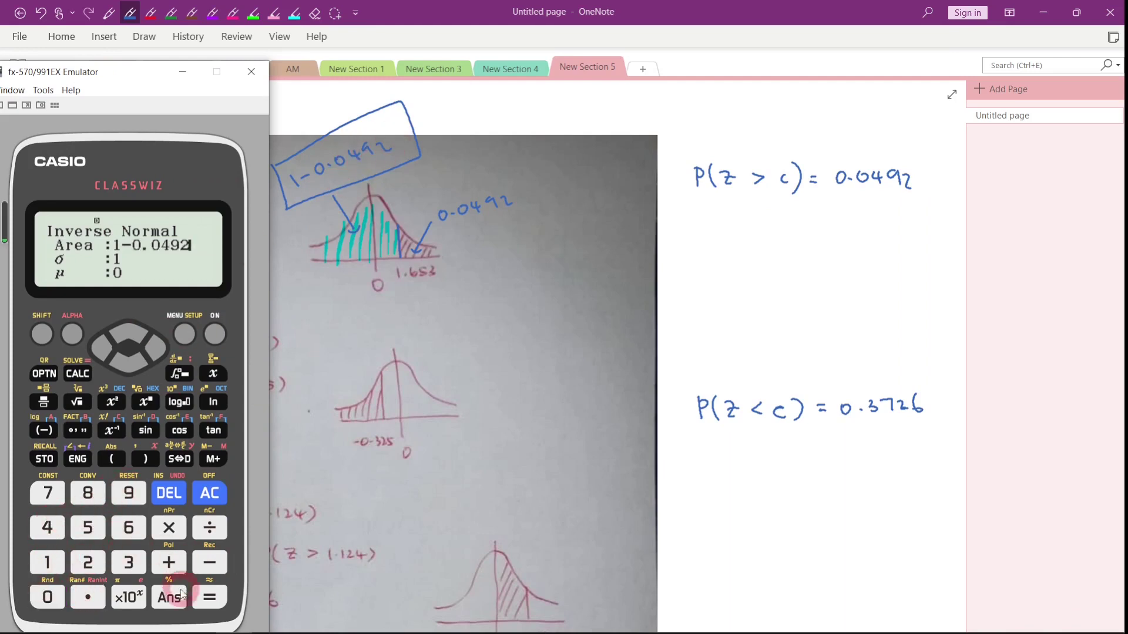
pyautogui.click(57, 262)
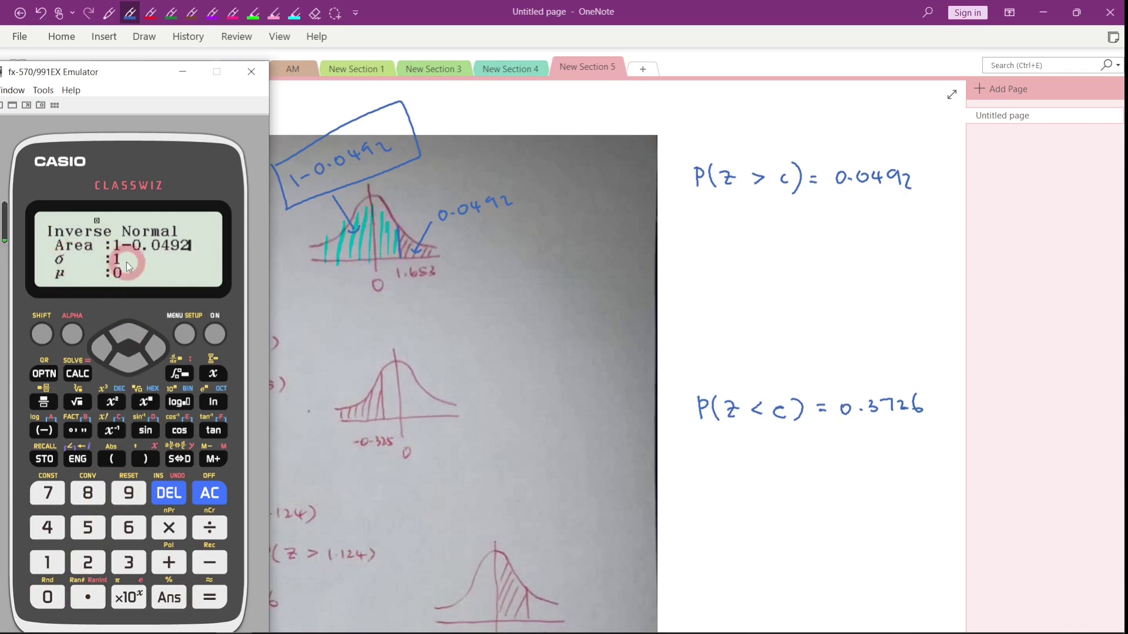
pyautogui.click(210, 598)
pyautogui.click(209, 598)
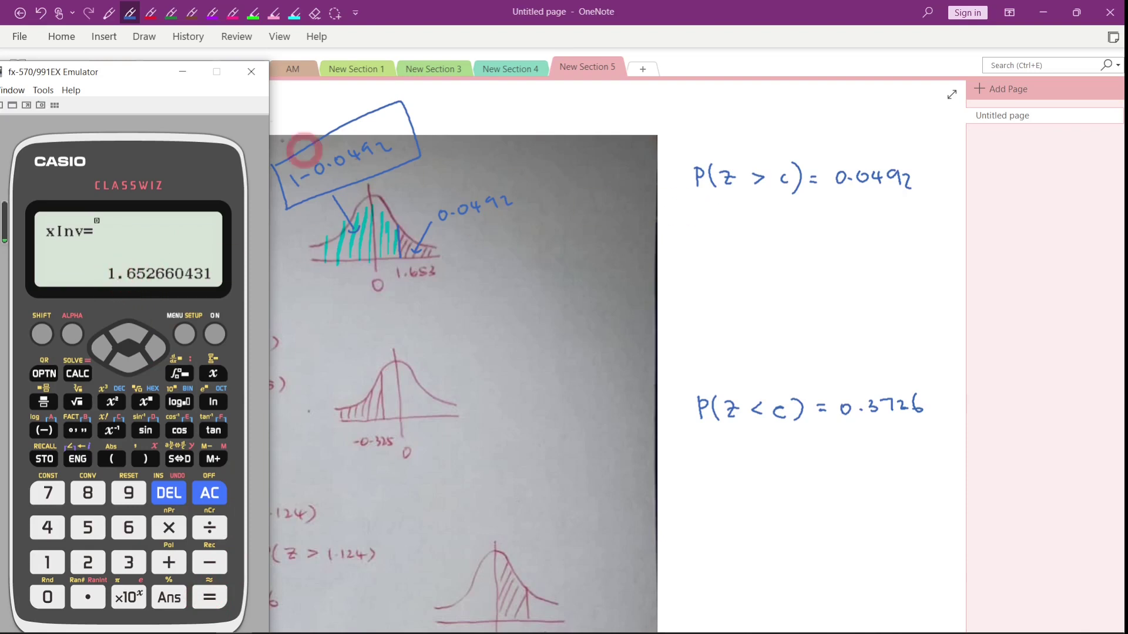
pyautogui.moveTo(128, 79); pyautogui.dragTo(576, 83)
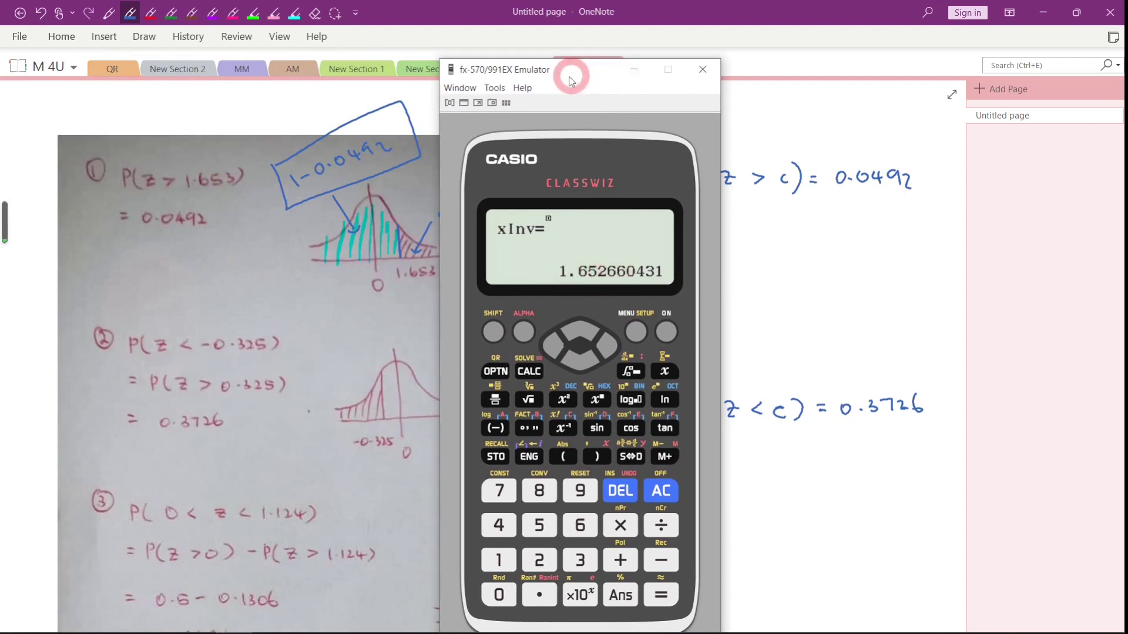
pyautogui.moveTo(568, 79); pyautogui.dragTo(476, 94)
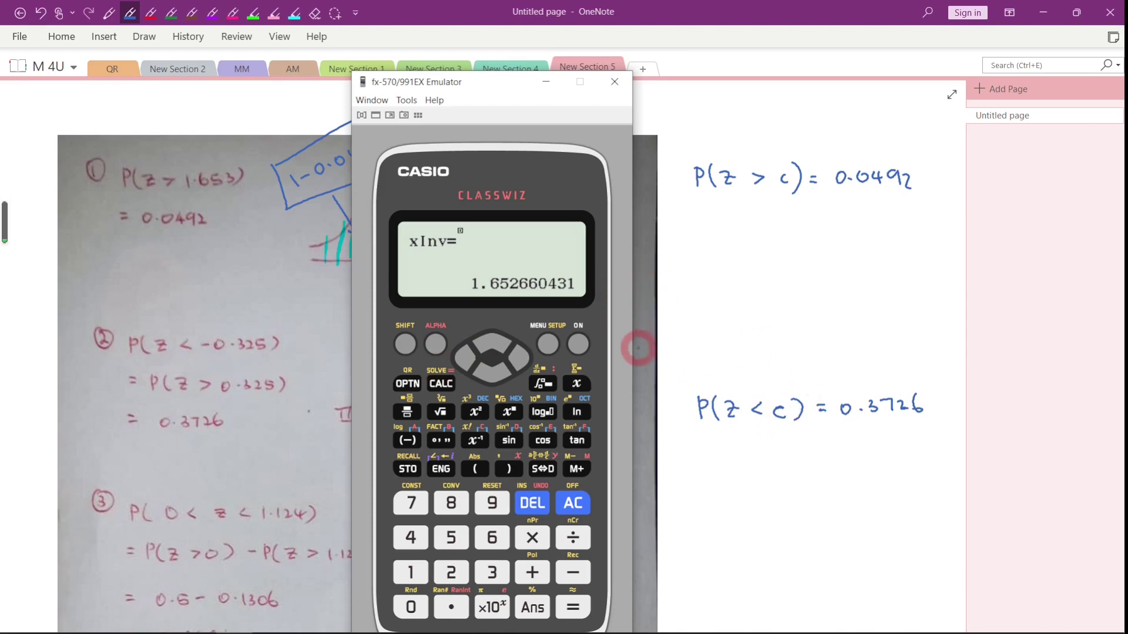
pyautogui.moveTo(468, 85); pyautogui.dragTo(131, 93)
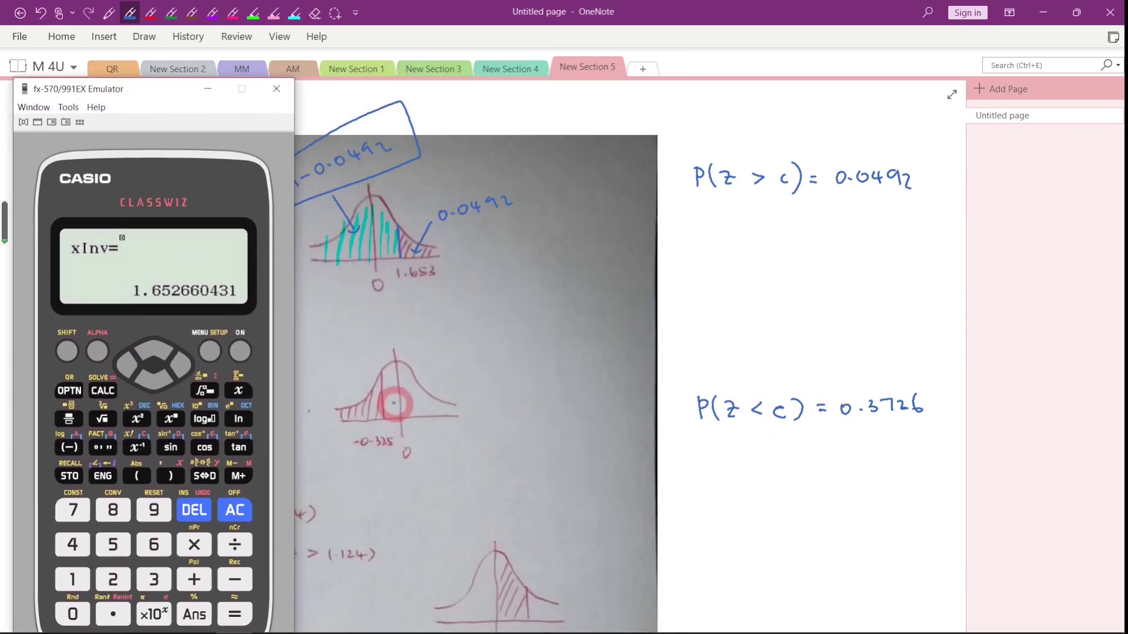
# Back on the handwritten page, hatch the left tail of graph 2 in blue
pyautogui.click(149, 22)
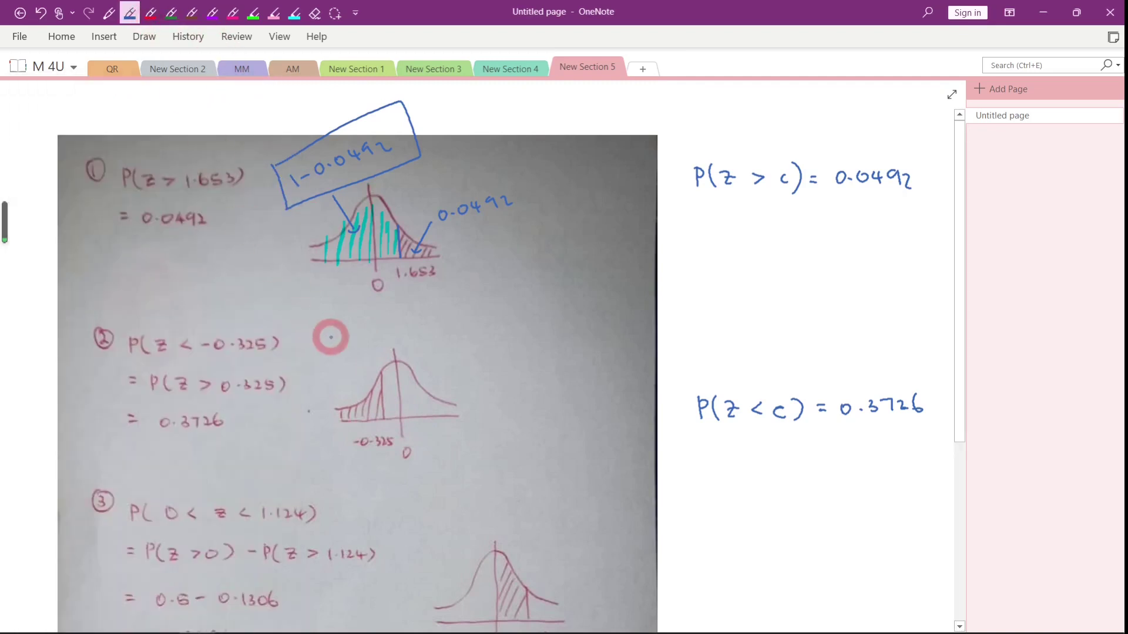
pyautogui.moveTo(339, 421); pyautogui.dragTo(348, 405)
pyautogui.moveTo(350, 422); pyautogui.dragTo(367, 397)
pyautogui.moveTo(369, 421); pyautogui.dragTo(383, 384)
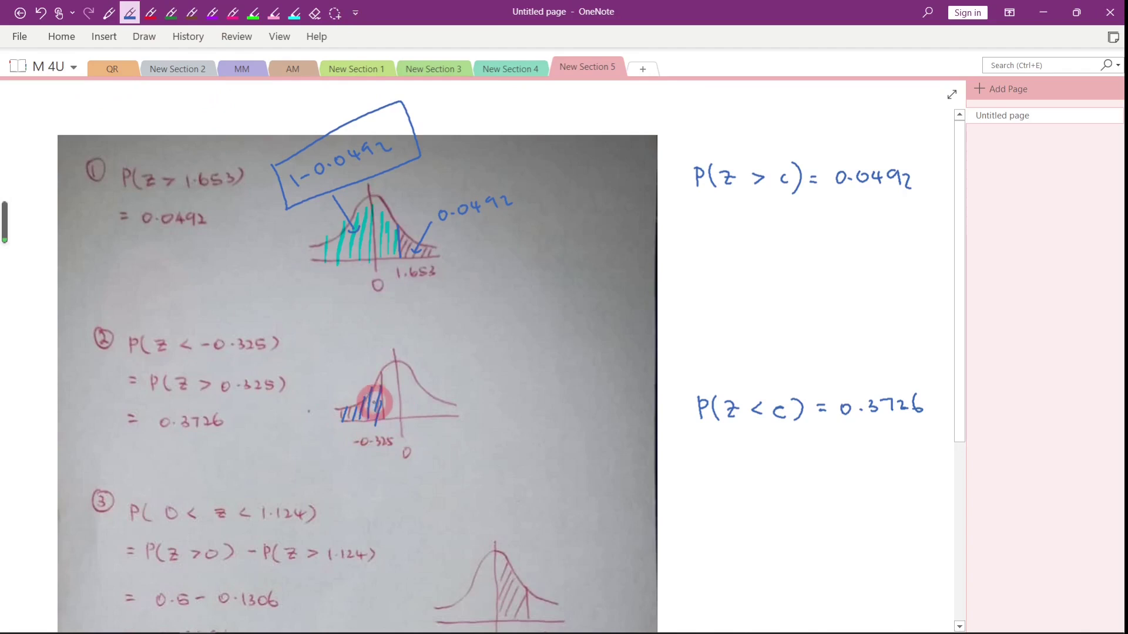
# Glance at the emulator's Inverse Normal screen, then write 0.3726 above the curve
pyautogui.moveTo(341, 621)
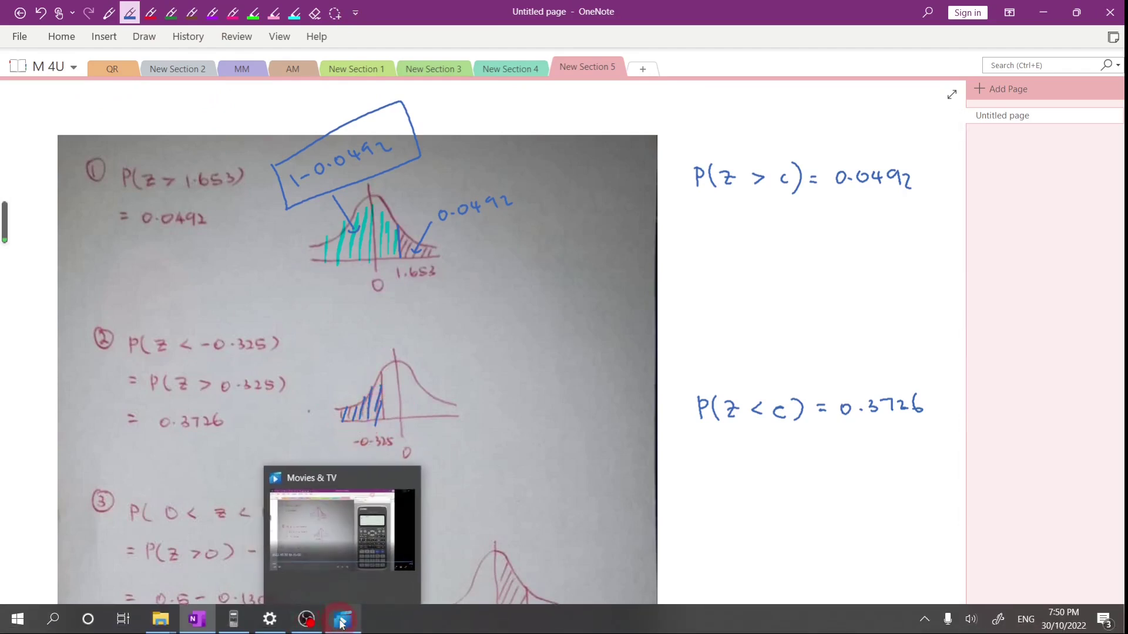
pyautogui.click(234, 619)
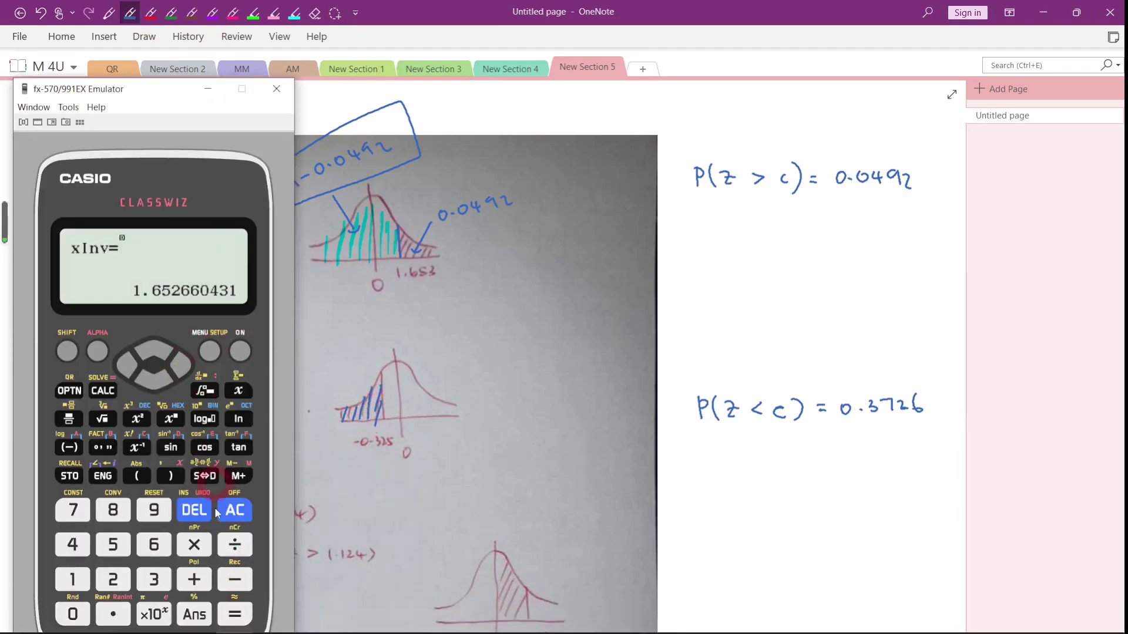
pyautogui.click(234, 614)
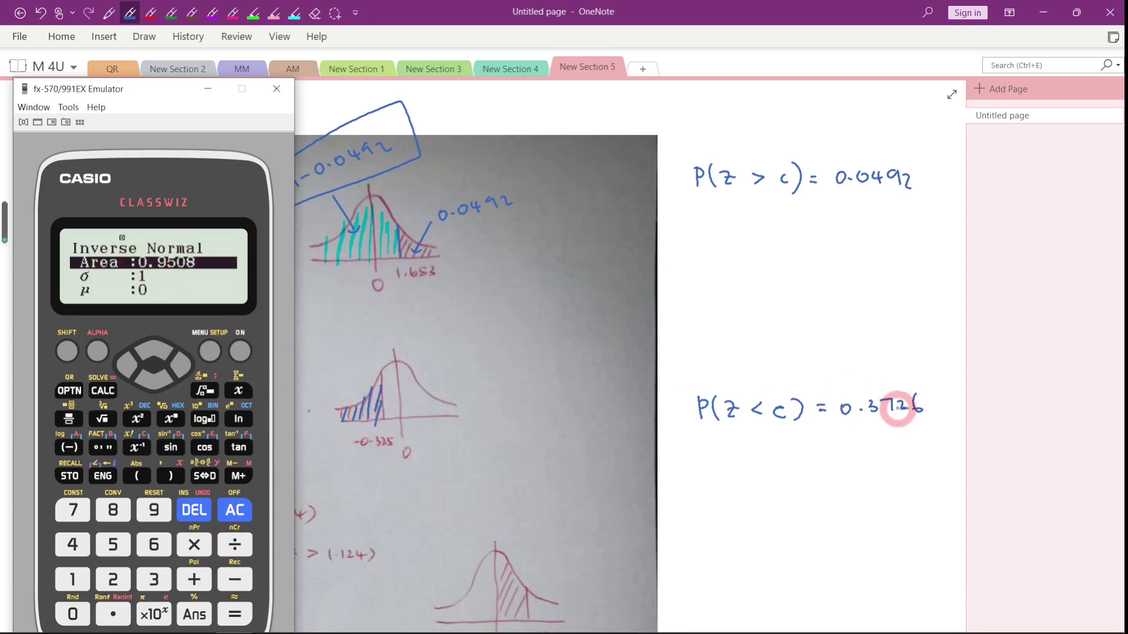
pyautogui.click(371, 405)
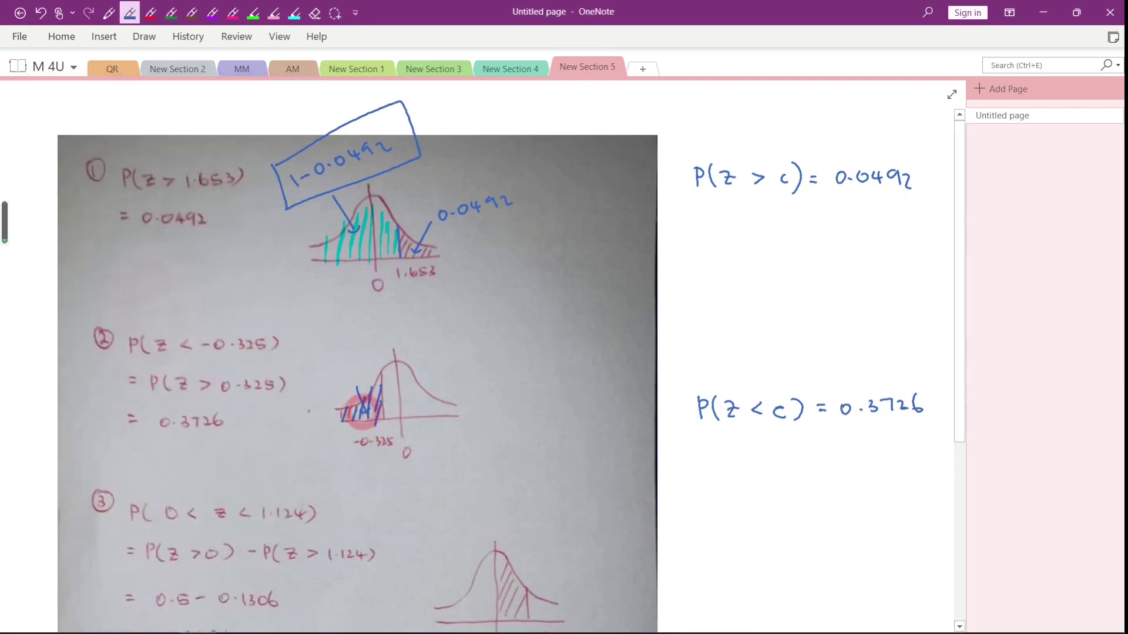
pyautogui.moveTo(323, 355)
pyautogui.mouseDown()
pyautogui.moveTo(350, 349)
pyautogui.moveTo(359, 359)
pyautogui.moveTo(367, 350)
pyautogui.moveTo(345, 353)
pyautogui.moveTo(374, 346)
pyautogui.mouseUp()
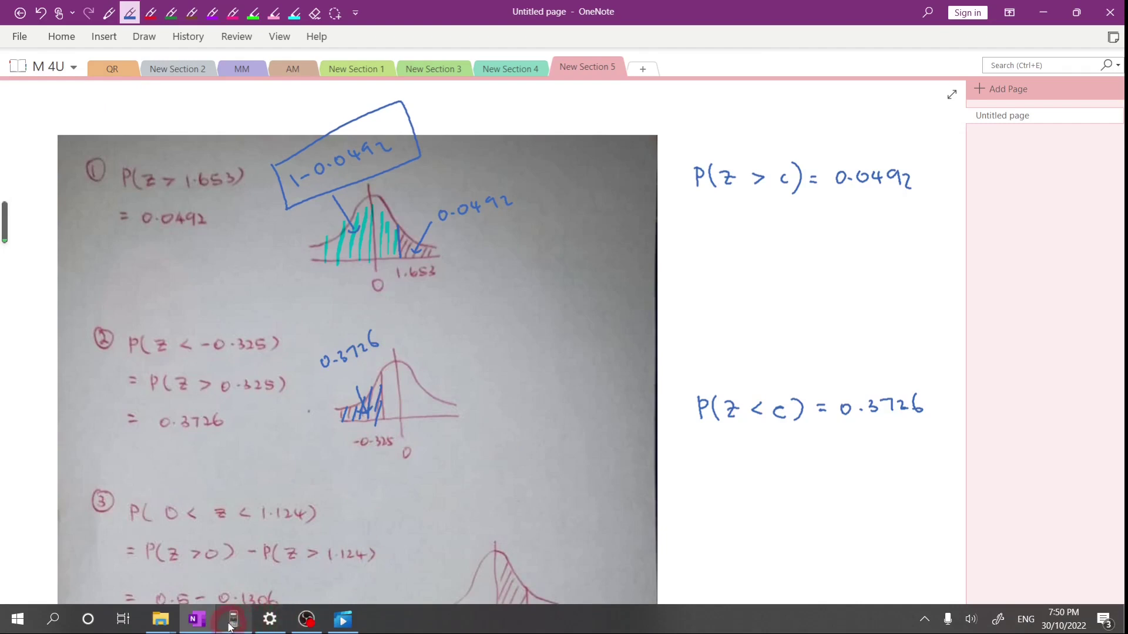
# In the emulator, set the Inverse Normal Area to 0.3726
pyautogui.click(233, 619)
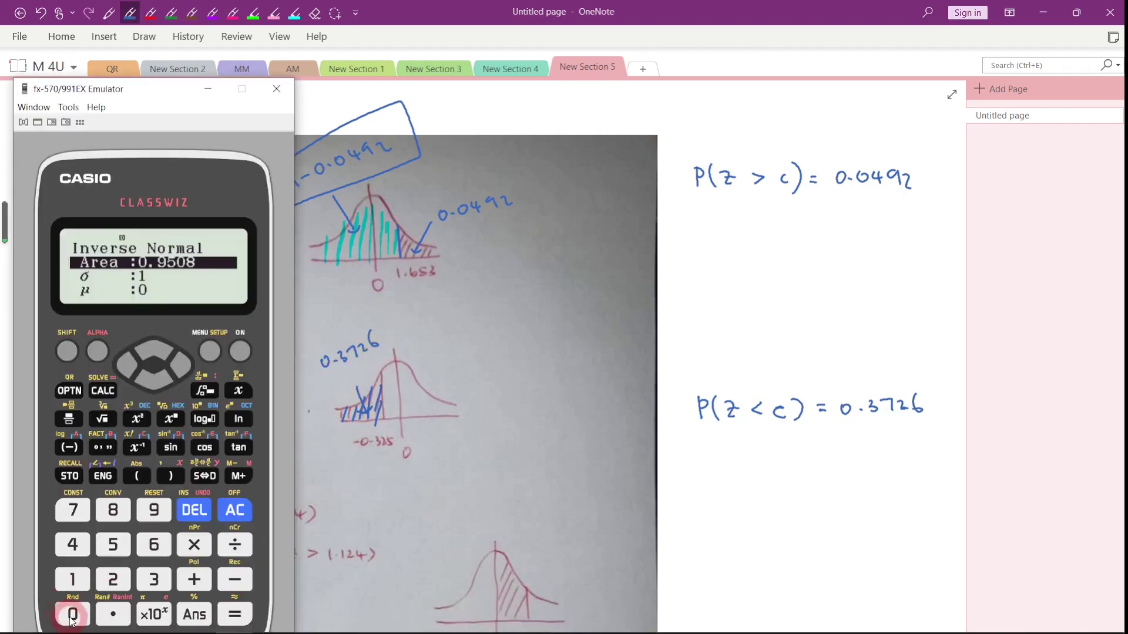
pyautogui.click(73, 614)
pyautogui.click(113, 614)
pyautogui.click(154, 580)
pyautogui.click(113, 580)
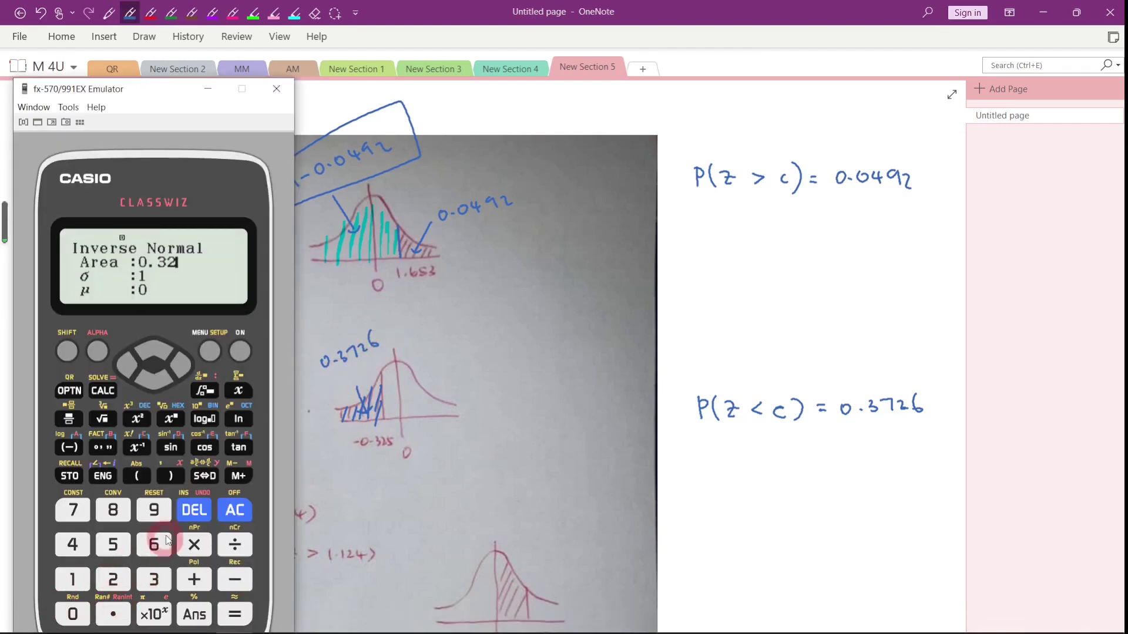
pyautogui.click(72, 510)
pyautogui.click(112, 580)
pyautogui.click(152, 544)
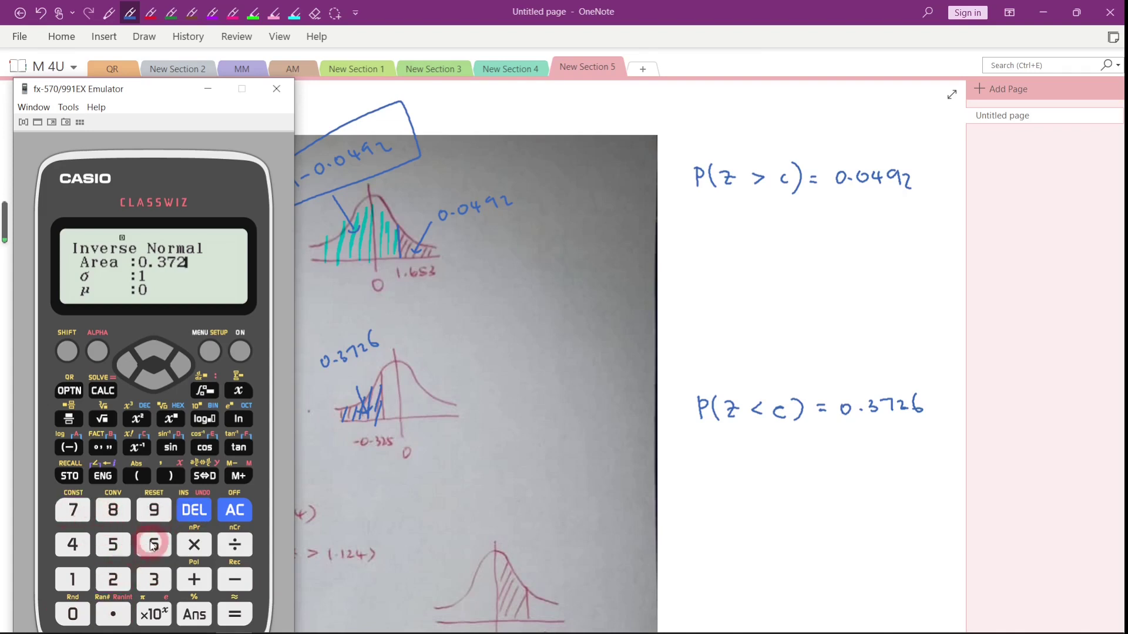
pyautogui.click(82, 301)
pyautogui.click(150, 291)
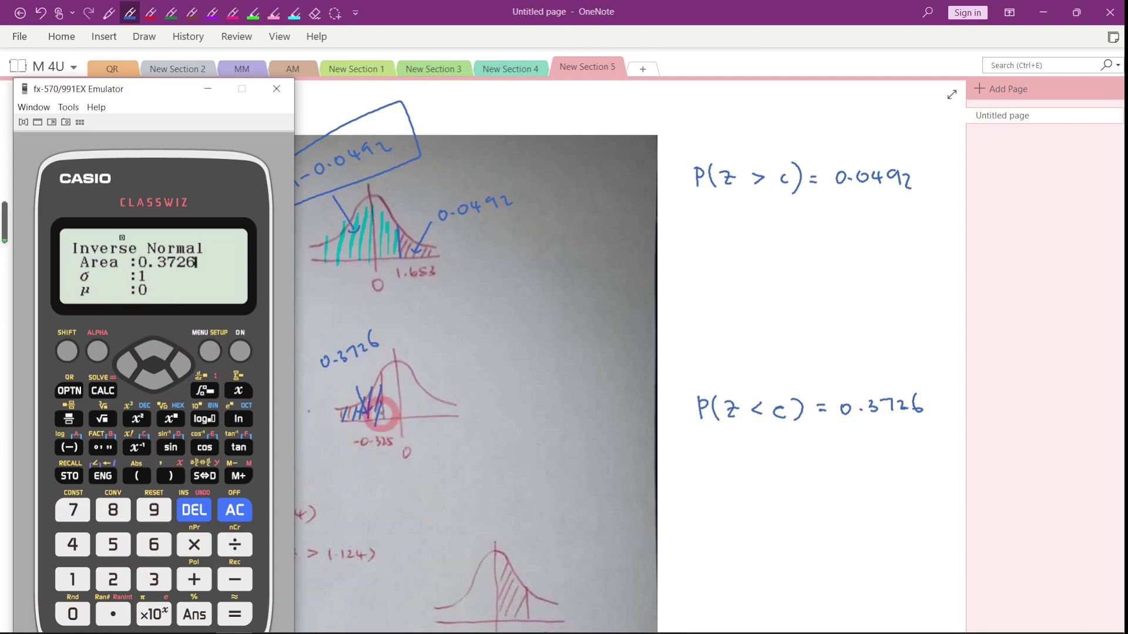
# Calculate xInv = -0.3249749728 and move the emulator to the centre-right
pyautogui.click(236, 618)
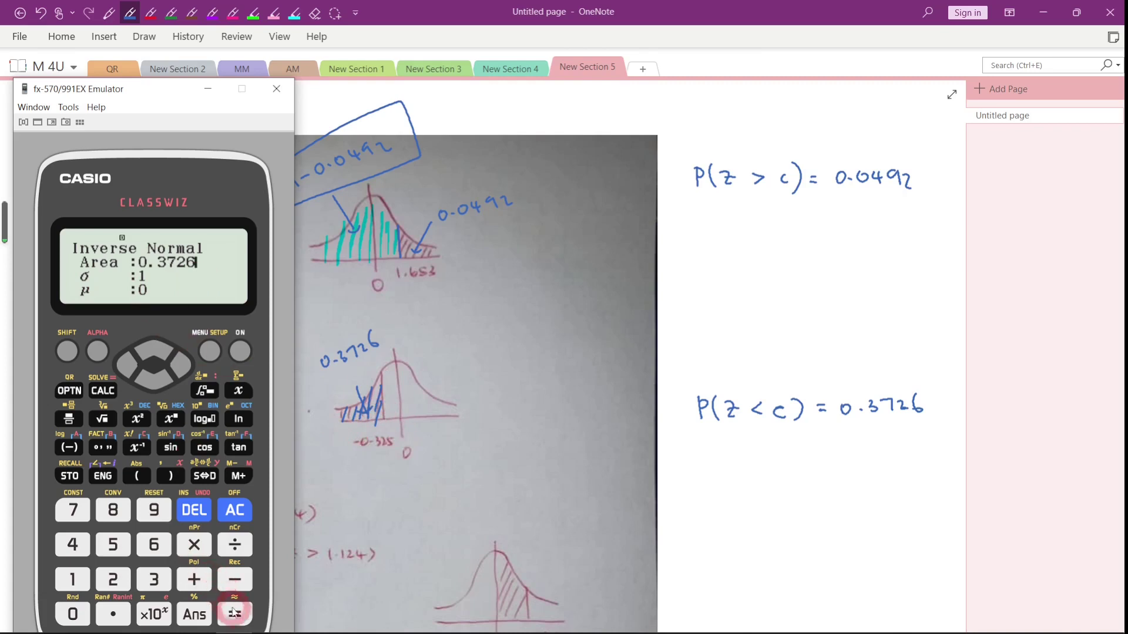
pyautogui.click(237, 623)
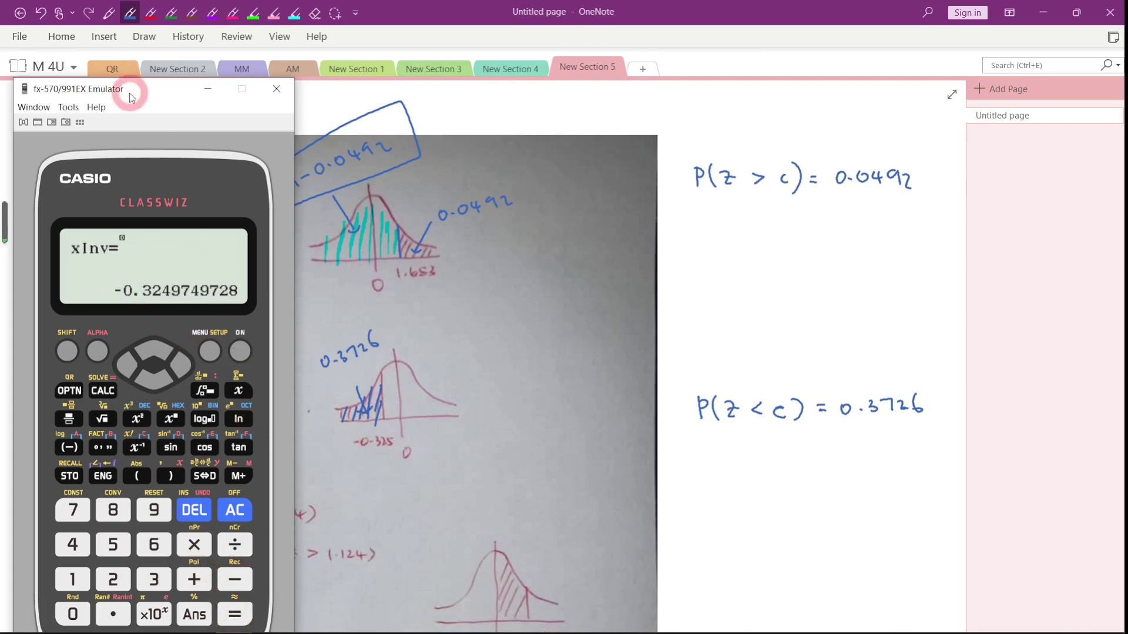
pyautogui.moveTo(131, 97); pyautogui.dragTo(541, 99)
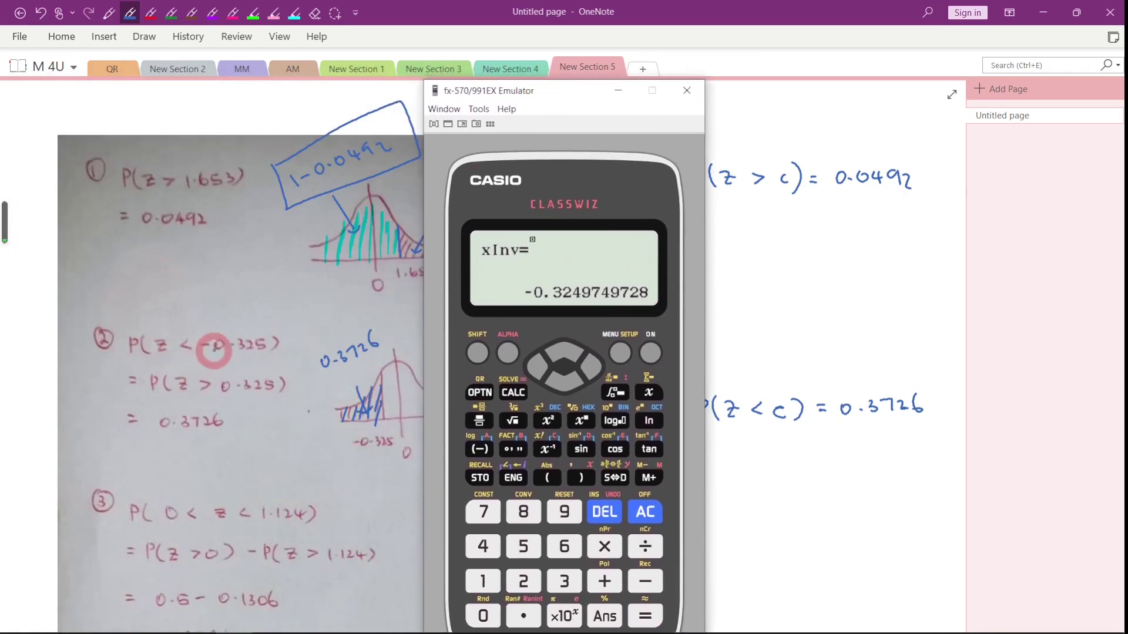